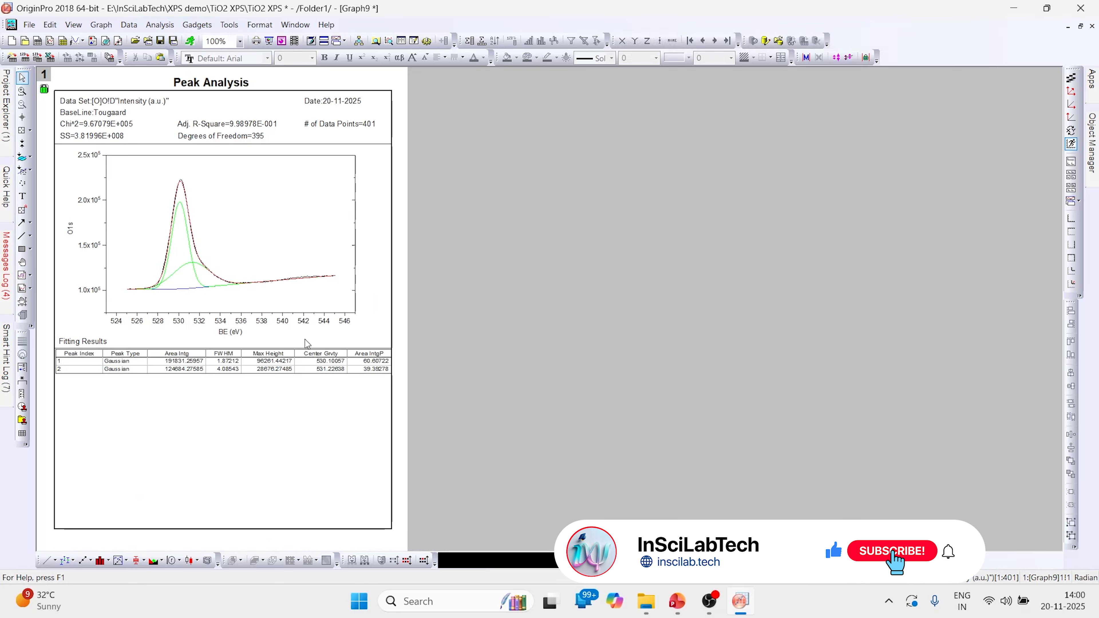
Examine the fitting results table of the peak analysis report, and open the O.csv workbook maximized
double_click(334, 367)
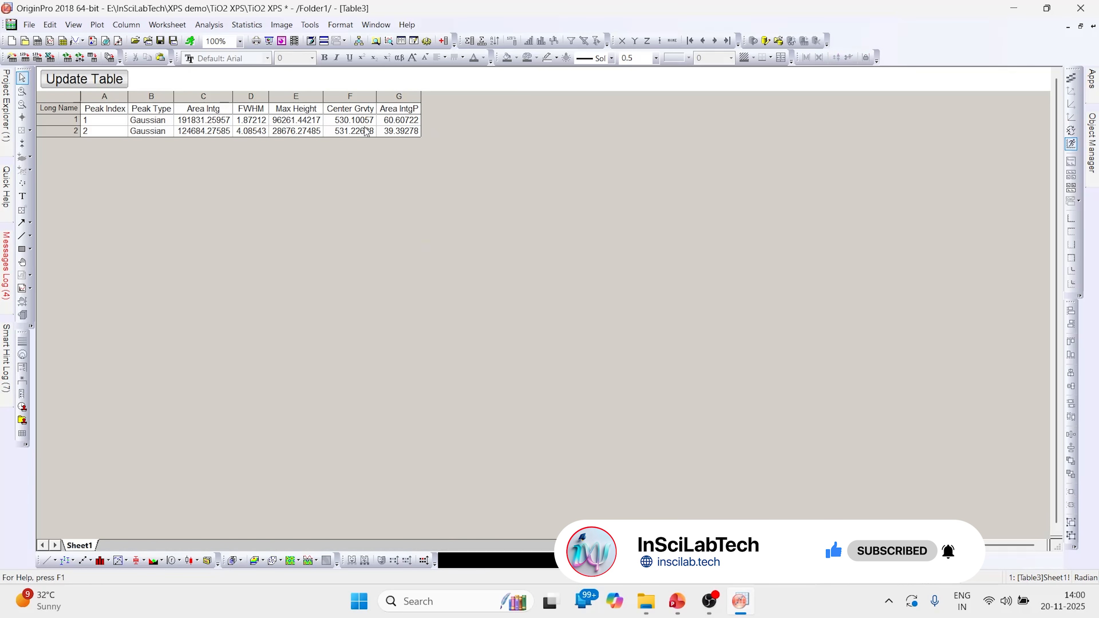
left_click(1079, 27)
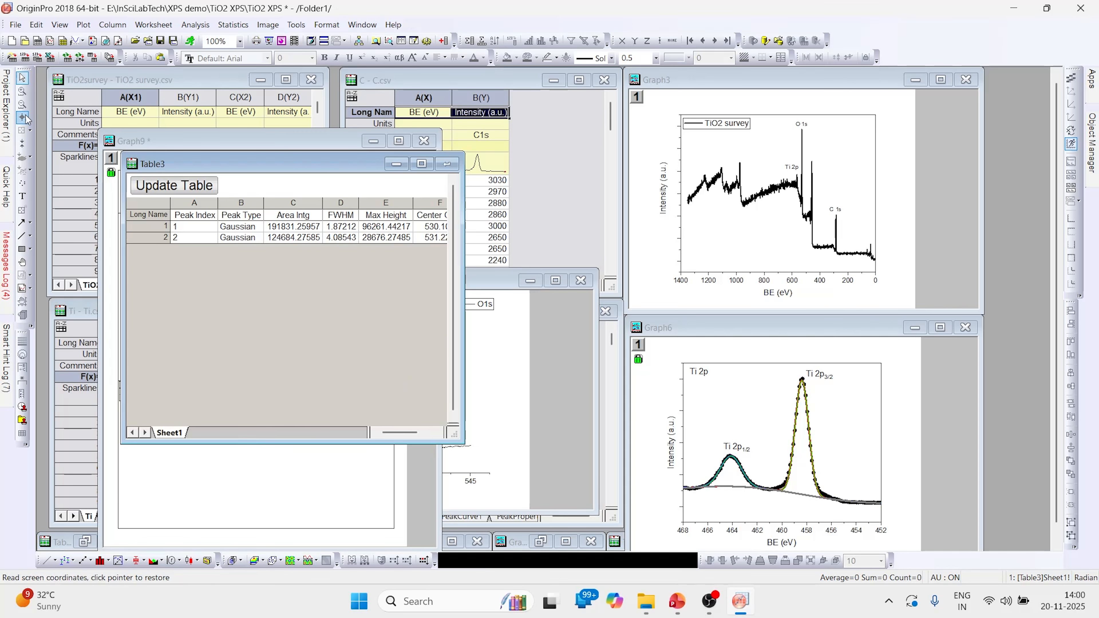
mouse_move(6, 124)
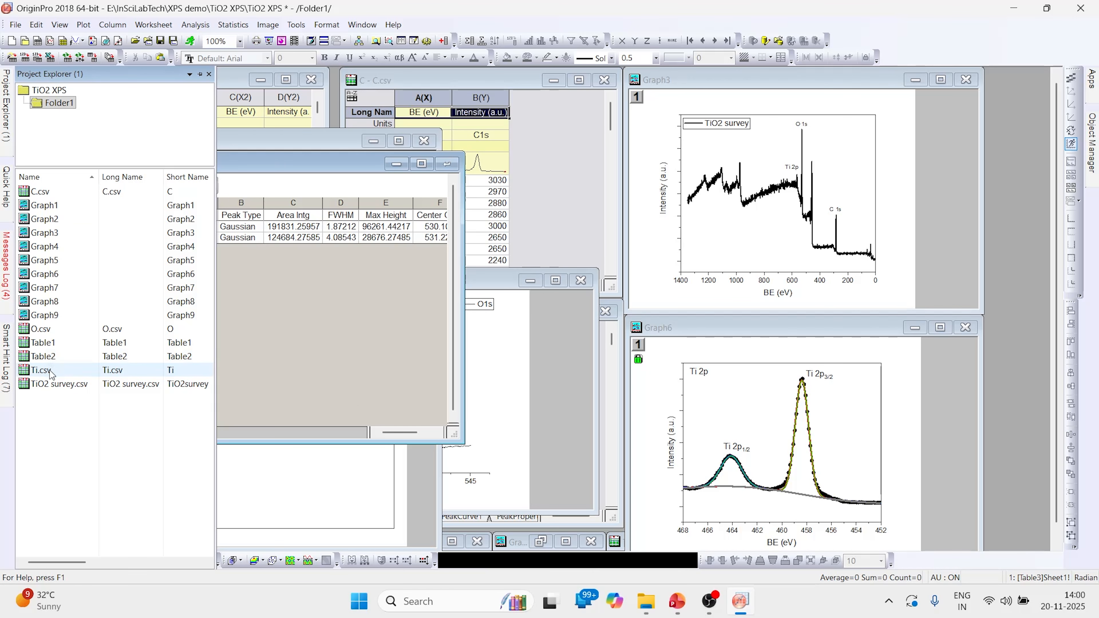
left_click(46, 331)
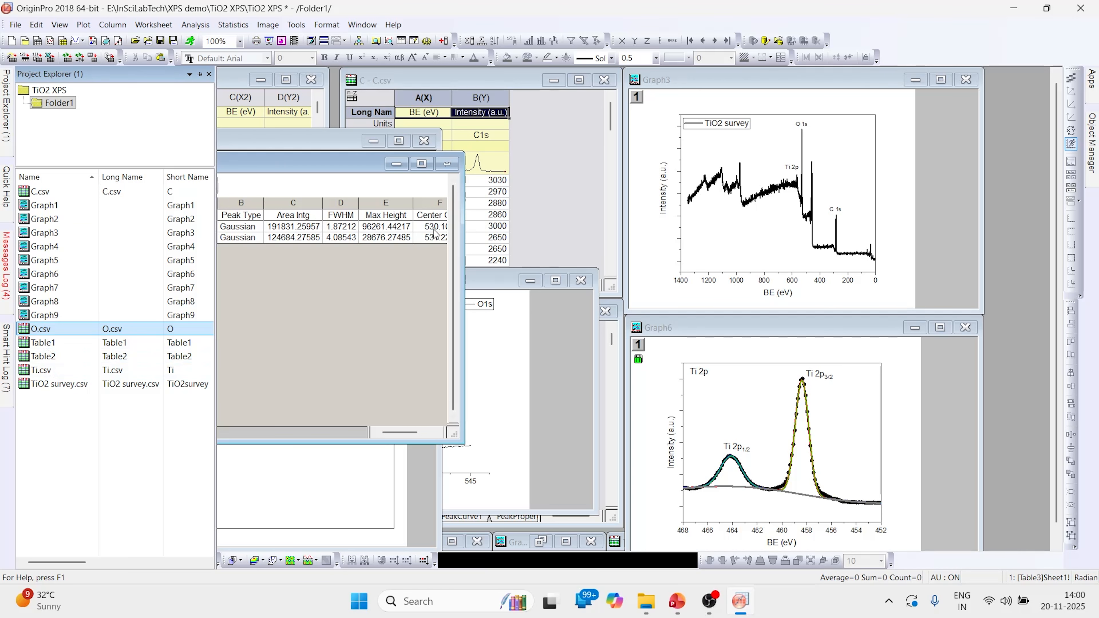
double_click(59, 333)
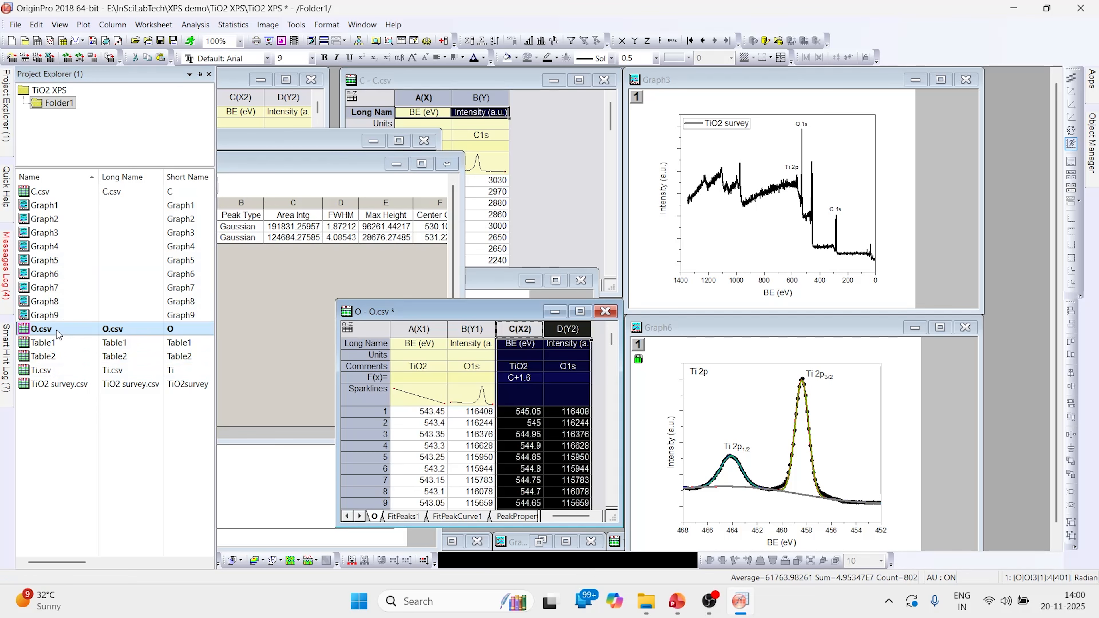
left_click(580, 311)
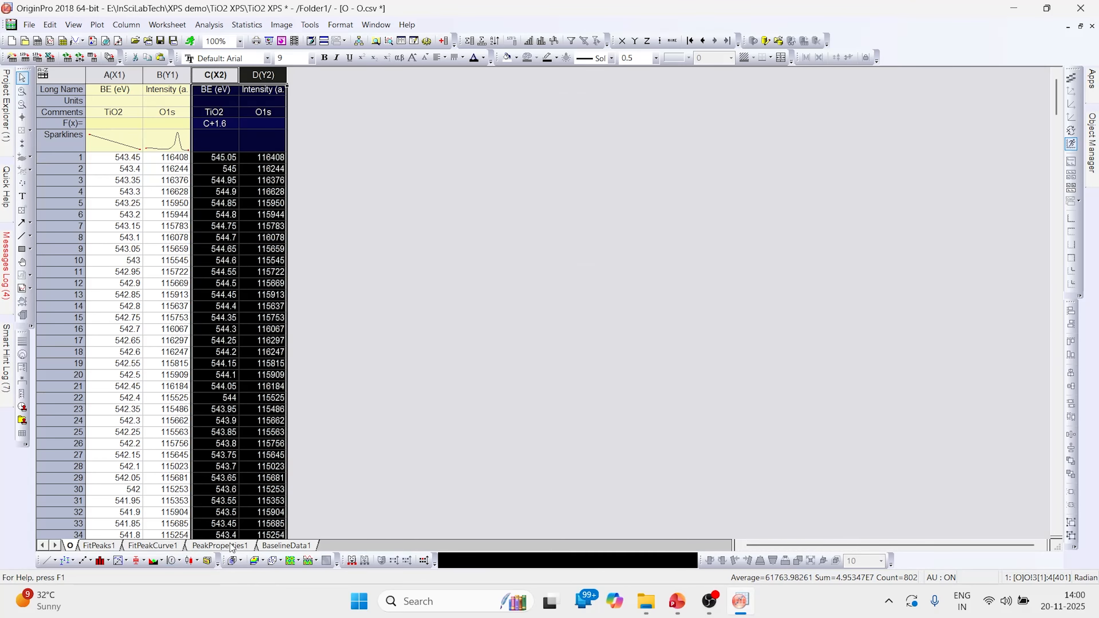
Review the PeakProperties1, FitPeakCurve1 and BaselineData1 sheets of the O.csv workbook and return to the O data sheet
left_click(220, 545)
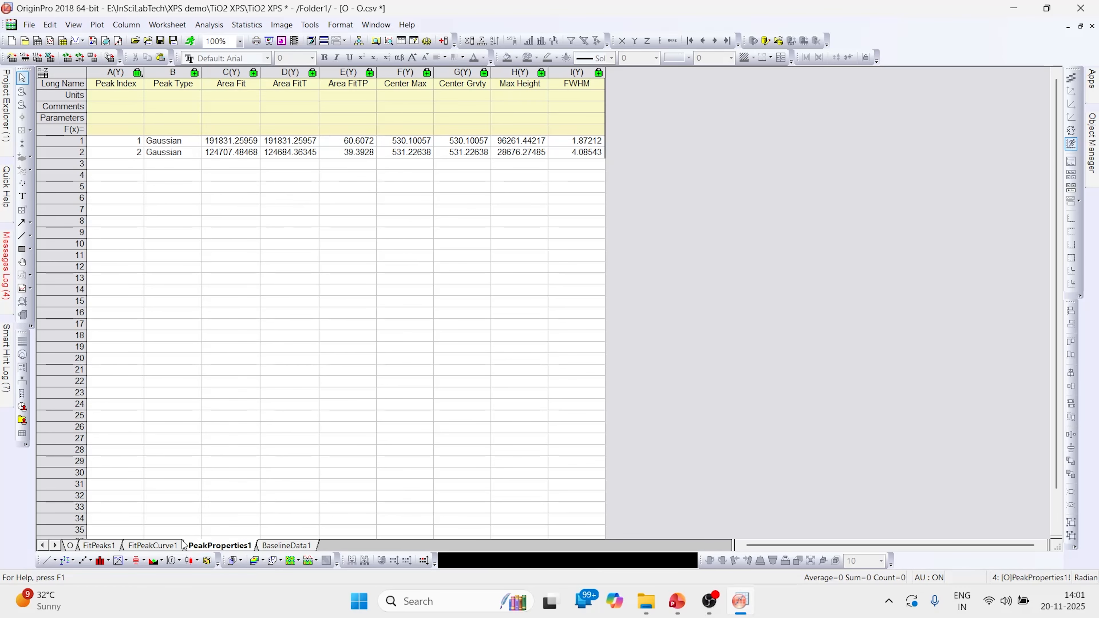
left_click(149, 546)
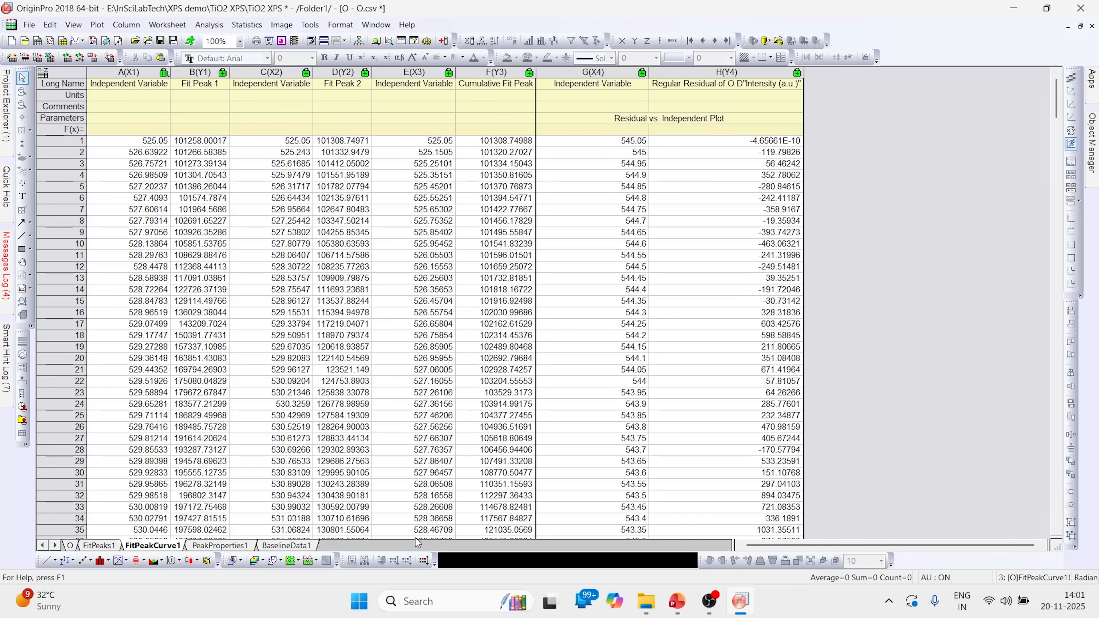
left_click(306, 546)
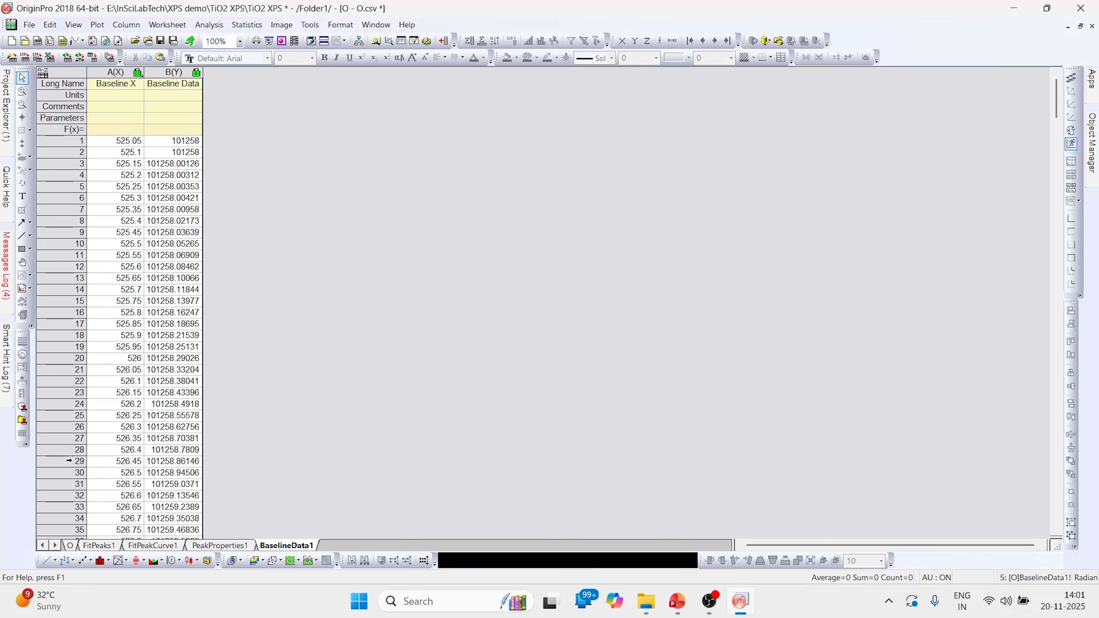
left_click(70, 545)
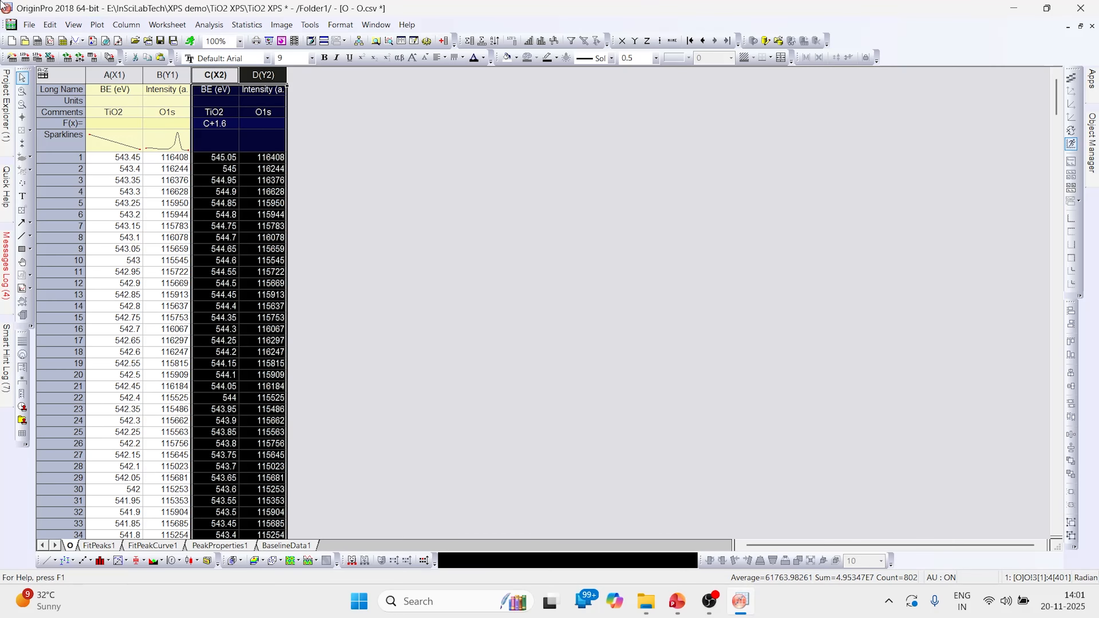
Create a scatter plot from the selected C(X2) BE (eV) and D(Y2) O1s intensity columns
left_click(97, 24)
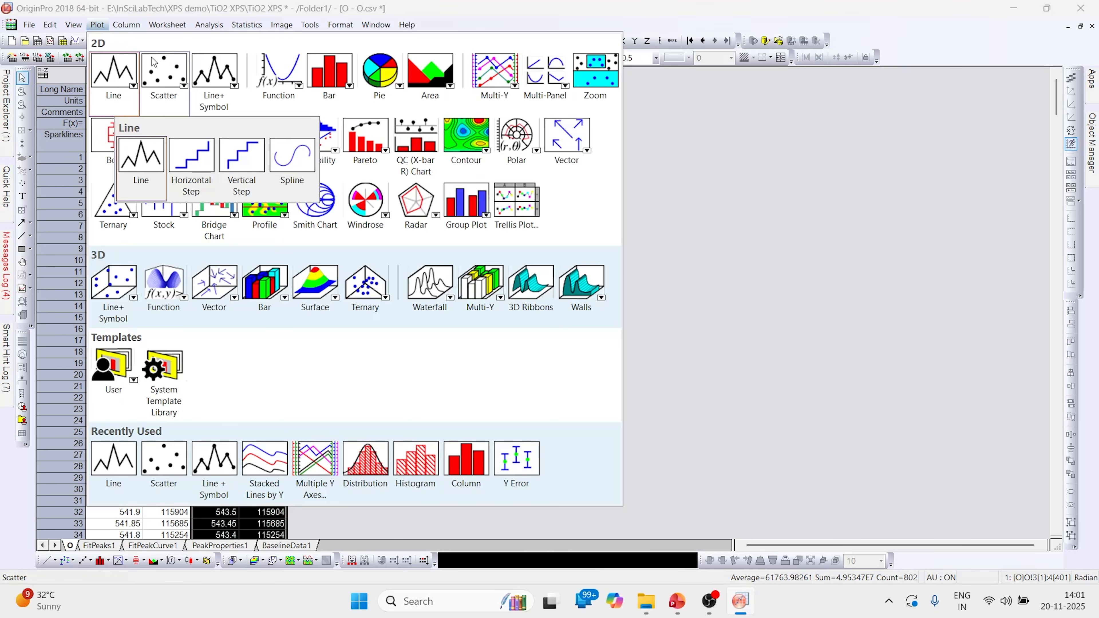
mouse_move(156, 71)
left_click(187, 163)
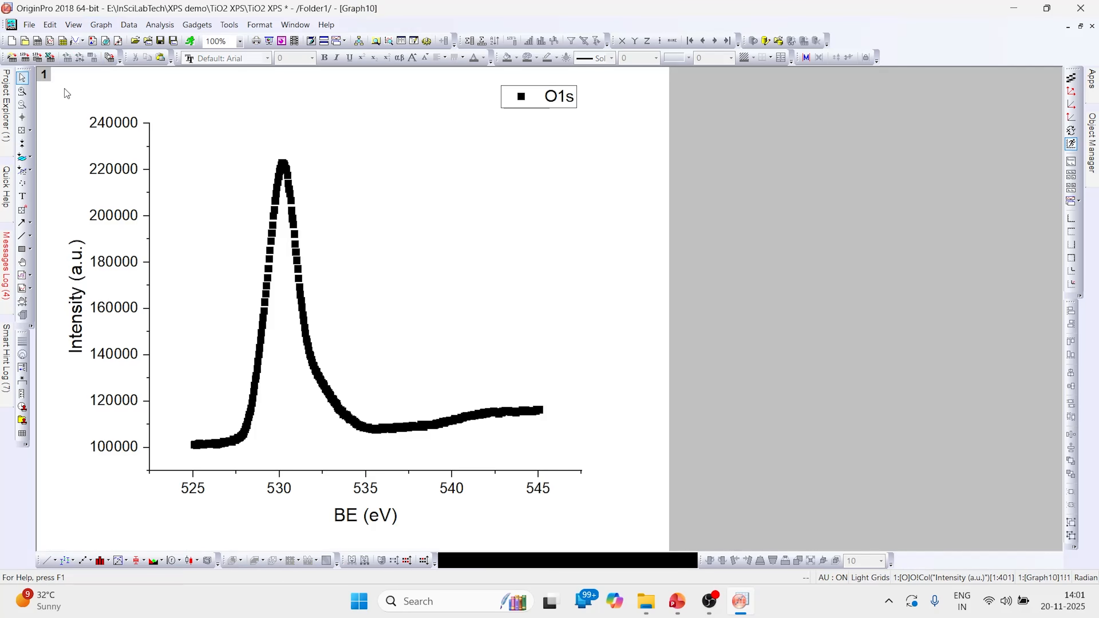
Open the contents of the graph's layer 1 and add the Fit Peak 1 curve from O.csv's FitPeakCurve1 sheet
double_click(43, 75)
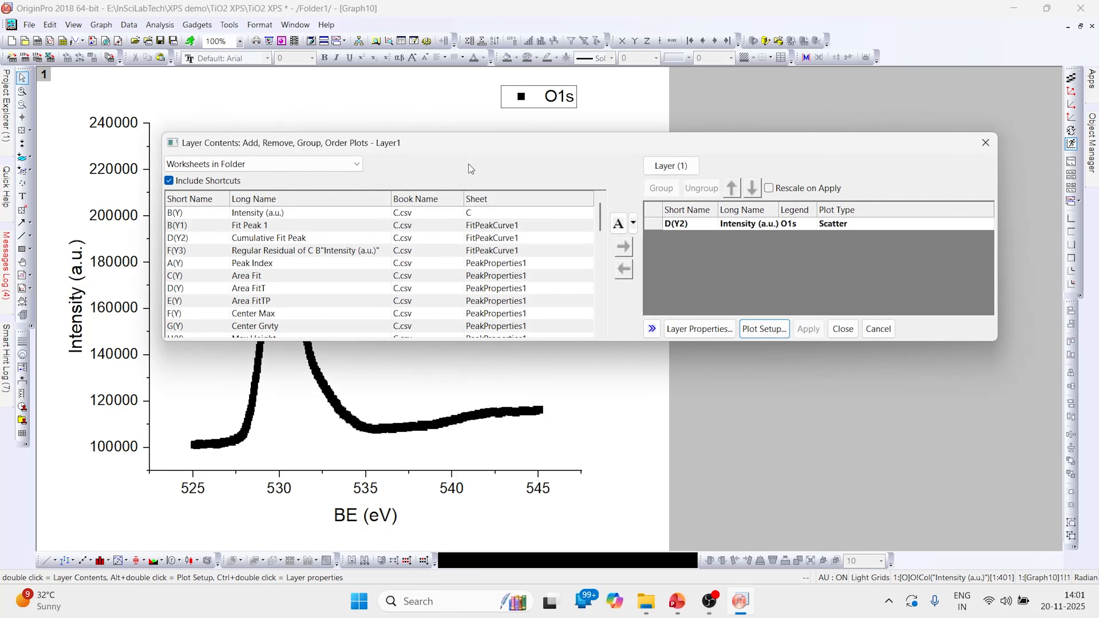
left_click_drag(478, 155, 482, 117)
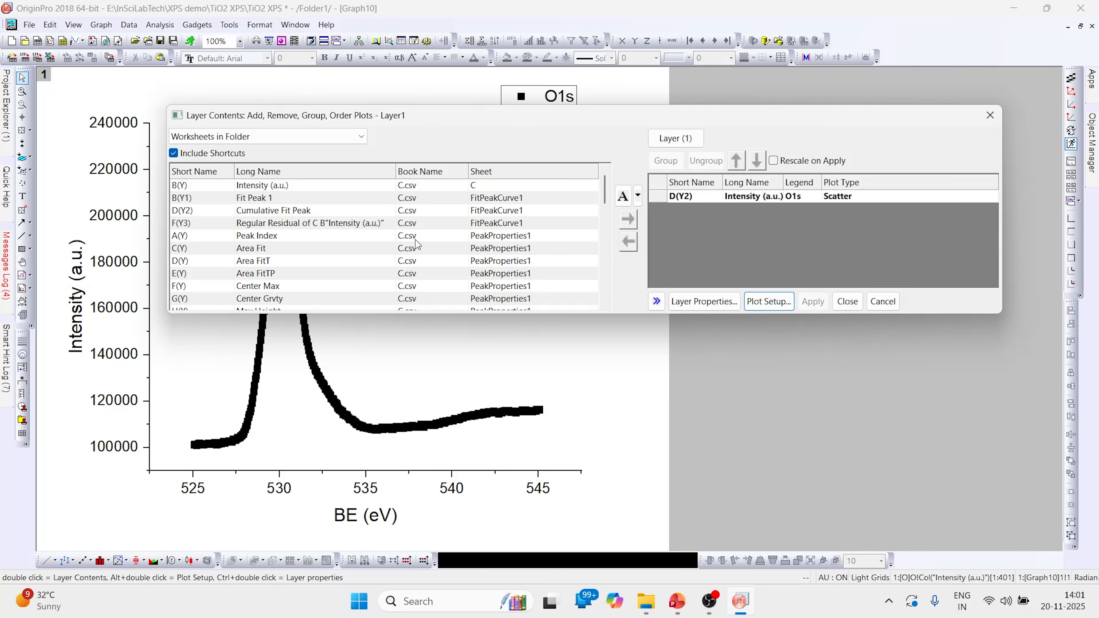
scroll(411, 195, "down", 1)
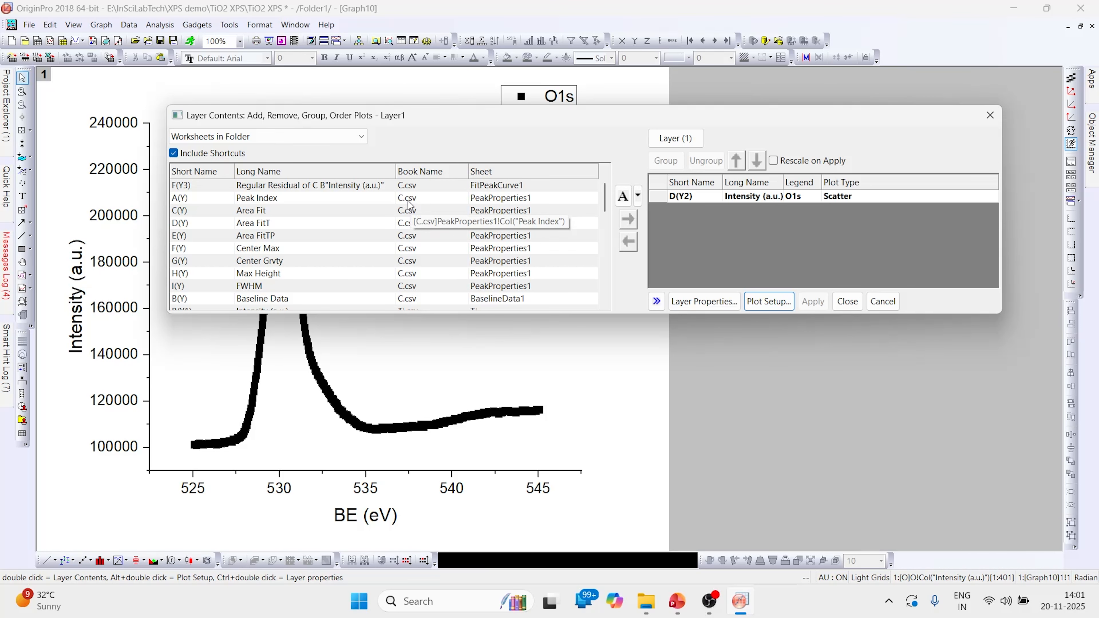
scroll(410, 203, "down", 2)
scroll(413, 220, "down", 2)
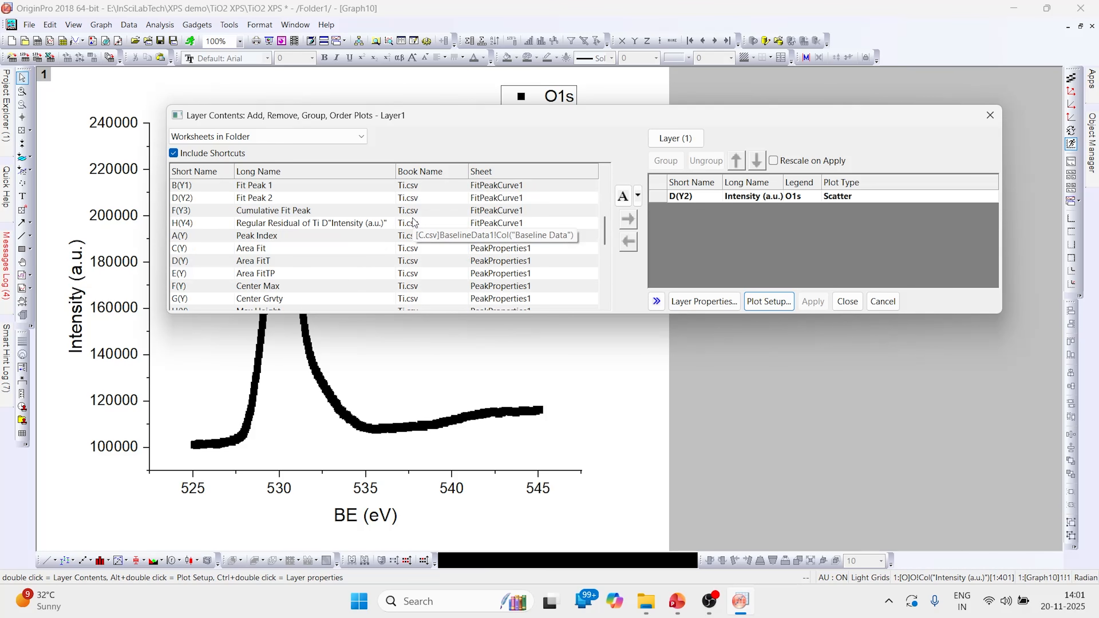
scroll(413, 223, "down", 4)
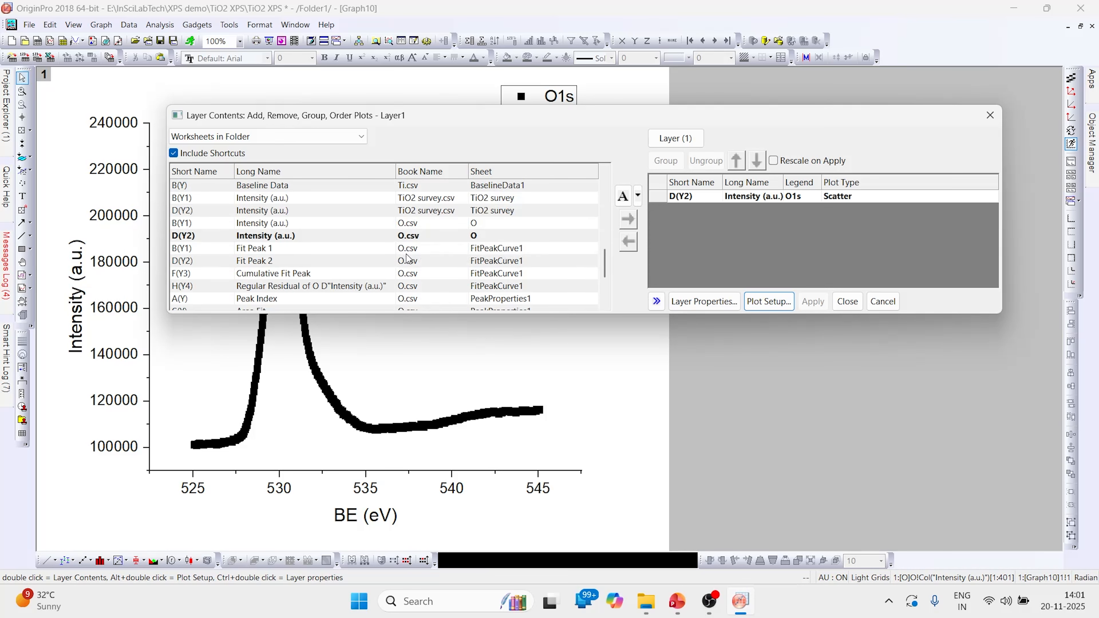
scroll(408, 251, "down", 1)
scroll(411, 251, "down", 1)
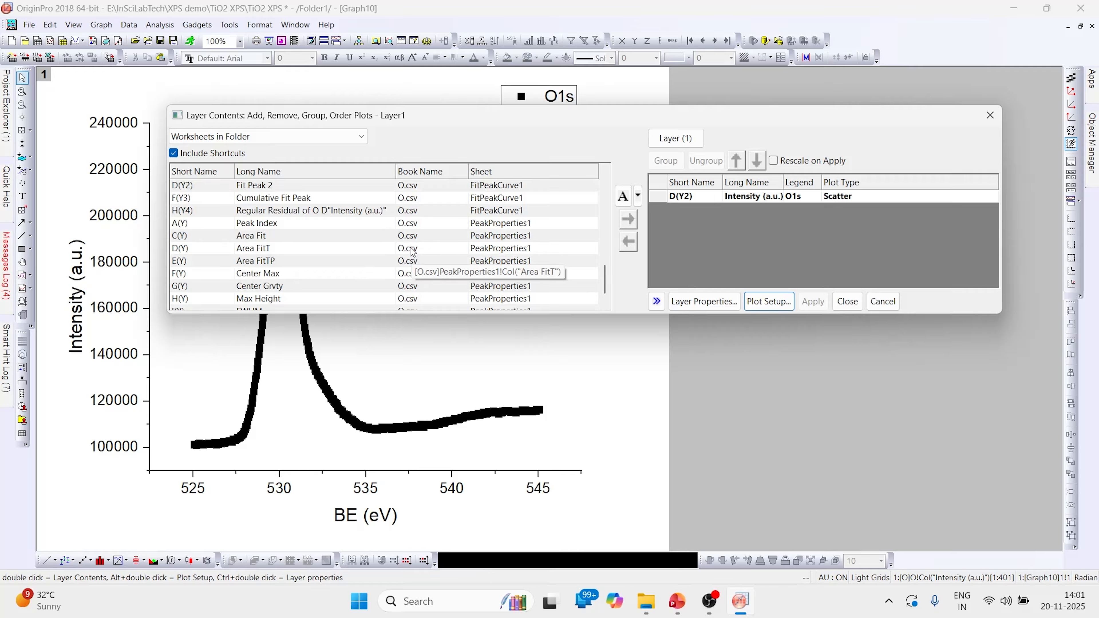
scroll(409, 249, "down", 1)
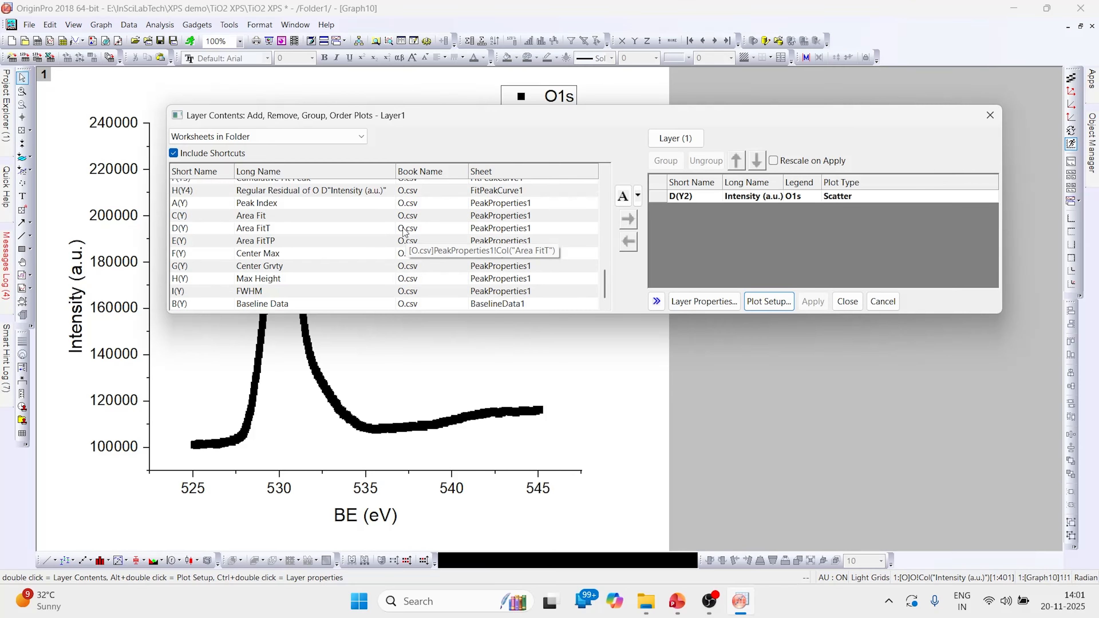
scroll(405, 232, "up", 3)
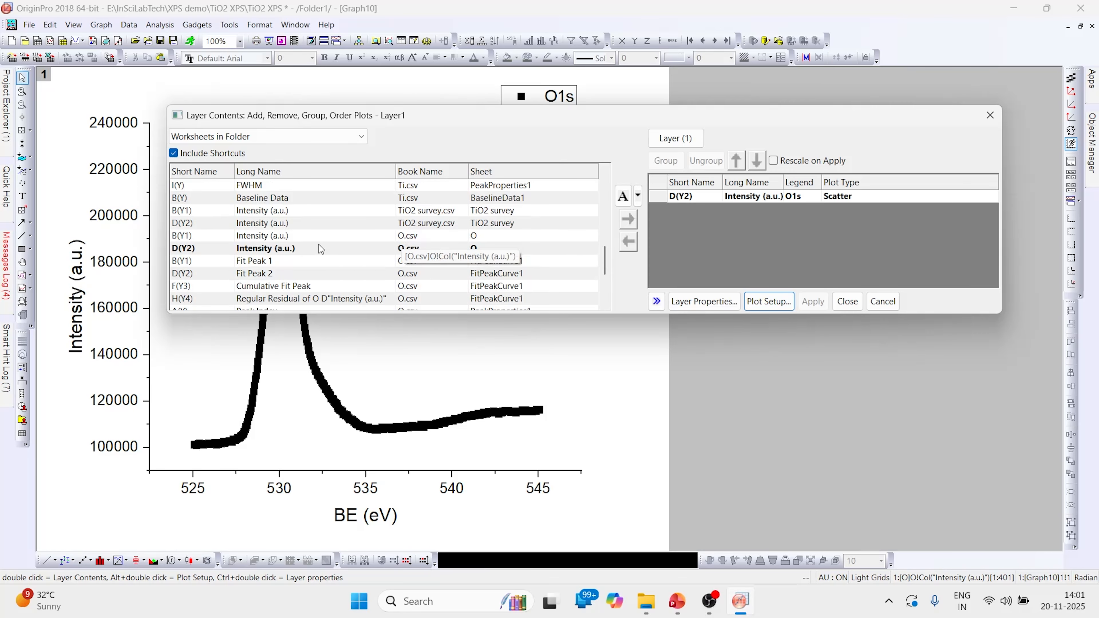
left_click(264, 263)
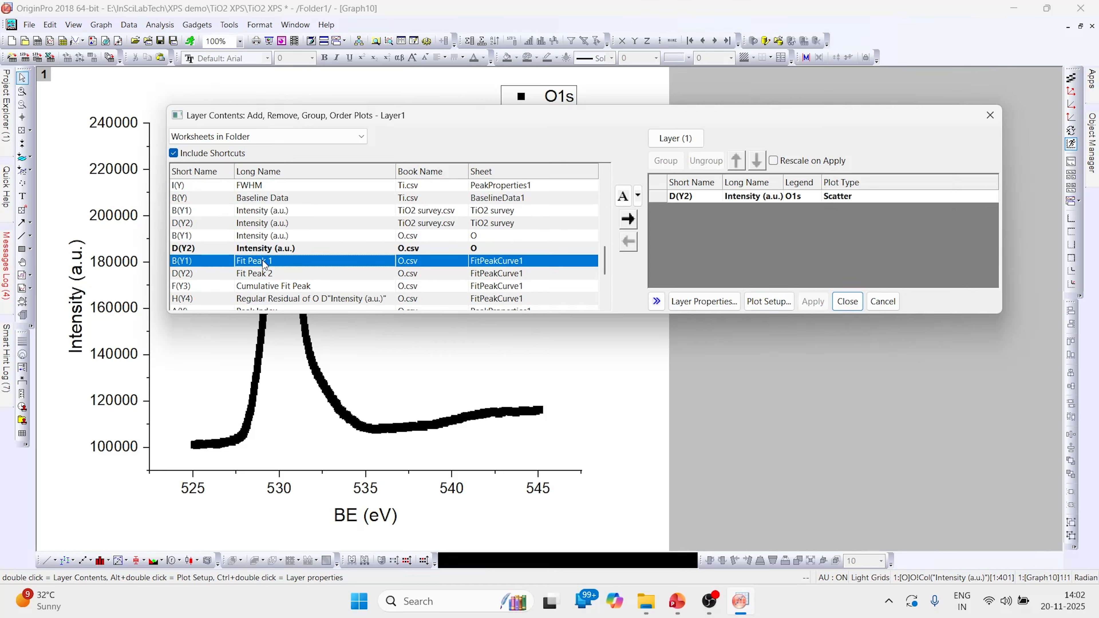
left_click(628, 221)
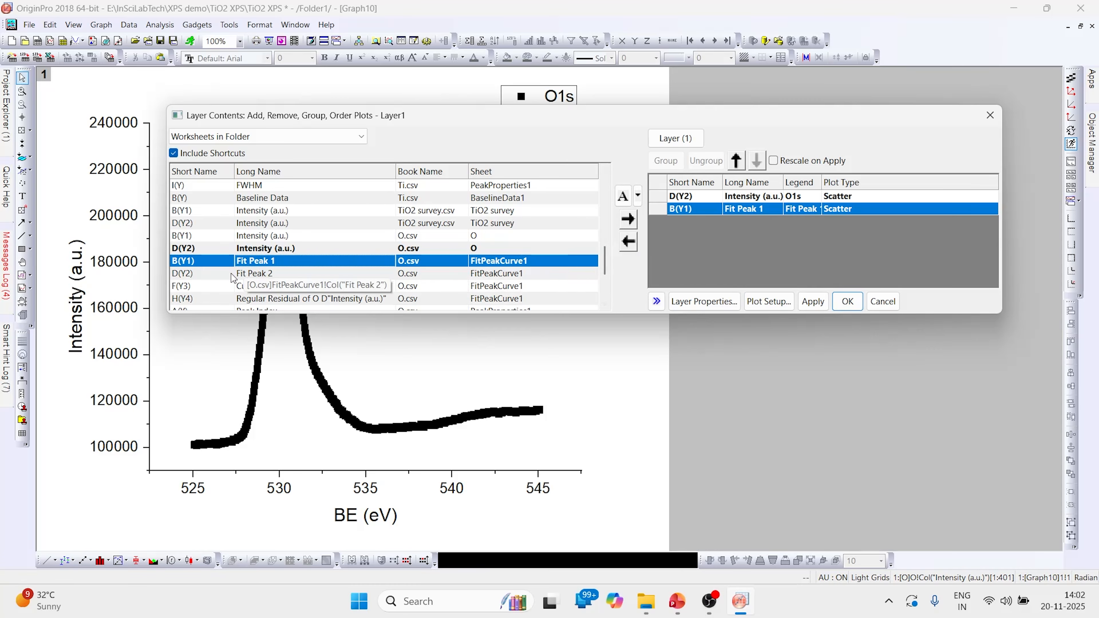
Add the Fit Peak 2 and Cumulative Fit Peak curves from O.csv's FitPeakCurve1 sheet to the layer
left_click(253, 274)
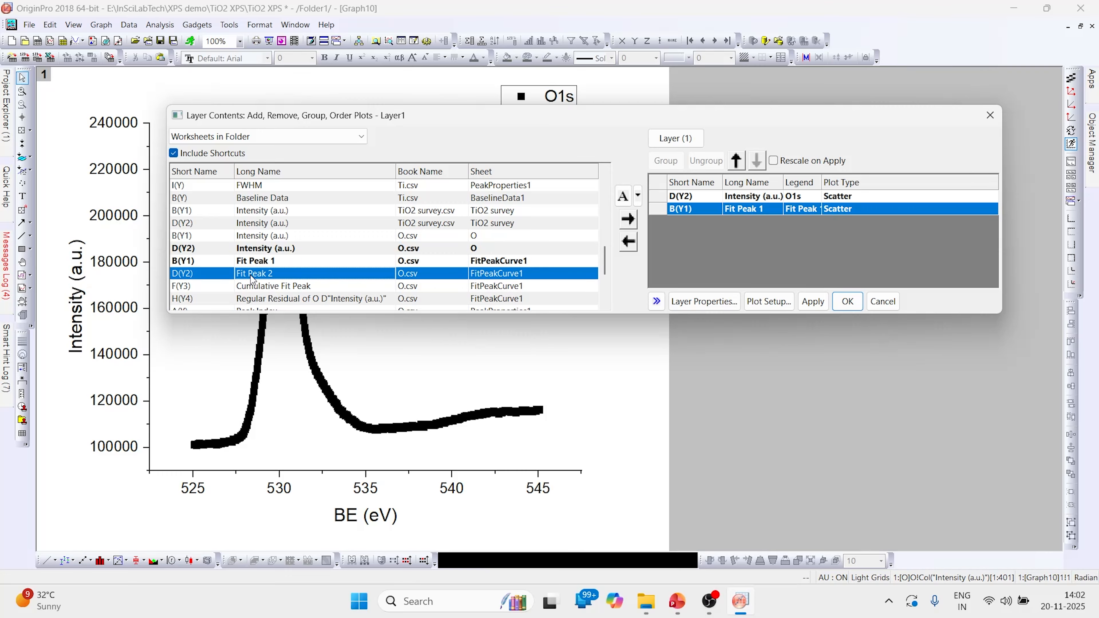
left_click(628, 221)
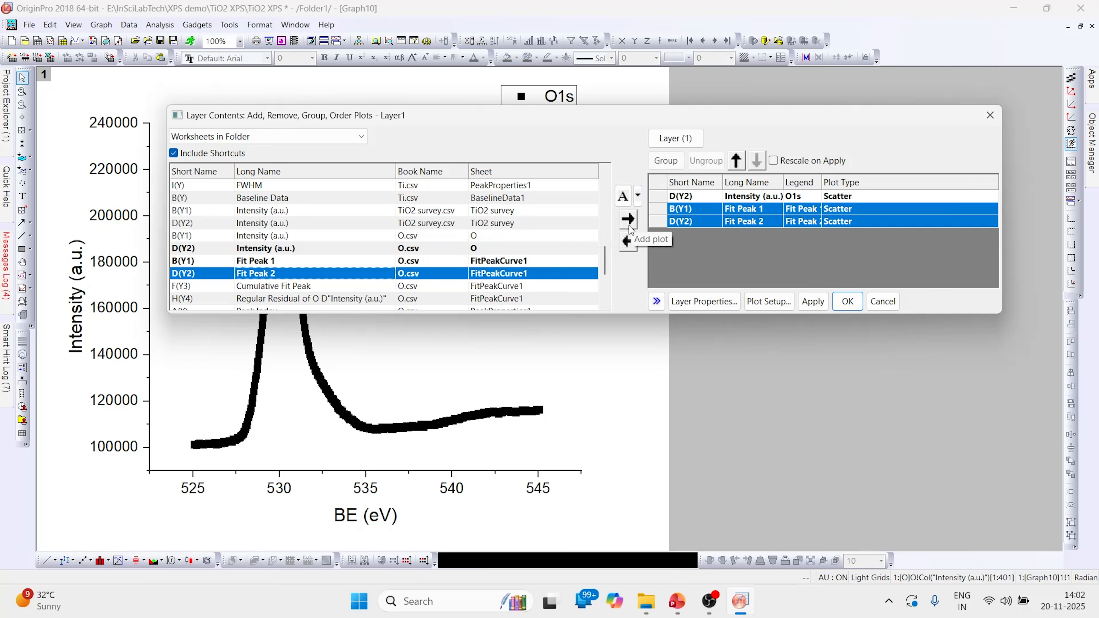
left_click(241, 287)
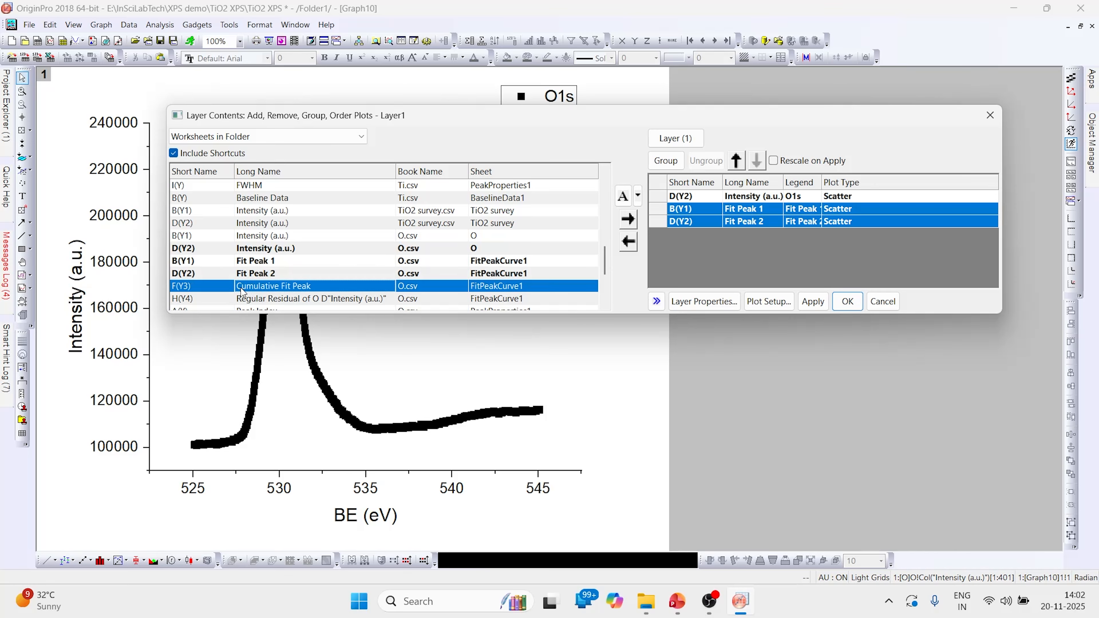
left_click(628, 218)
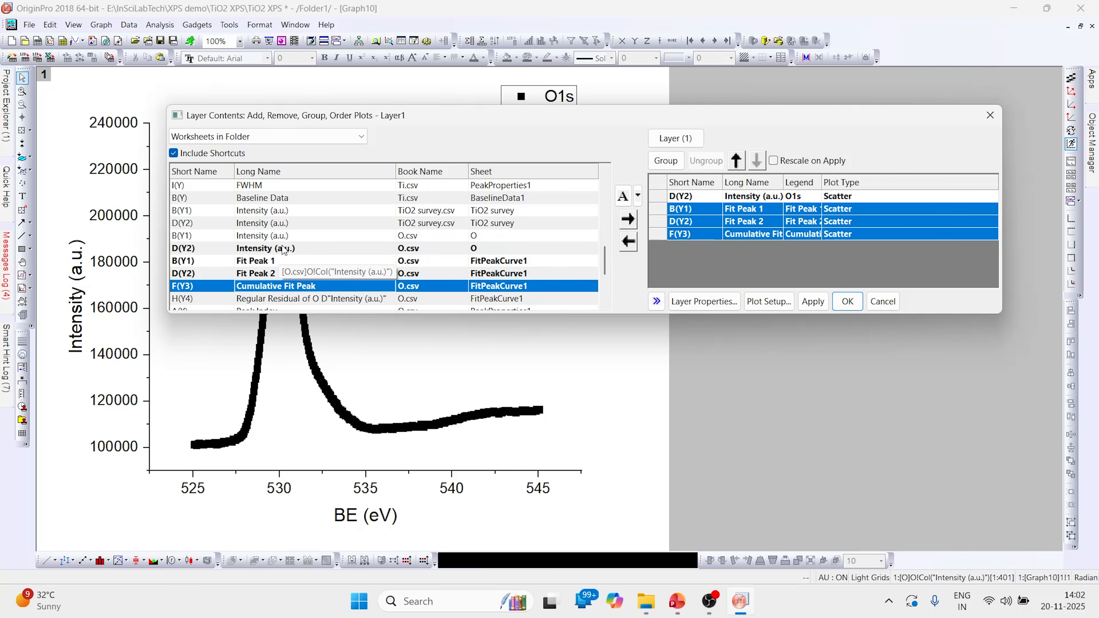
Add the Baseline Data from O.csv's BaselineData1 sheet to the layer and confirm the layer contents
scroll(281, 247, "down", 2)
scroll(279, 242, "up", 1)
scroll(277, 255, "down", 2)
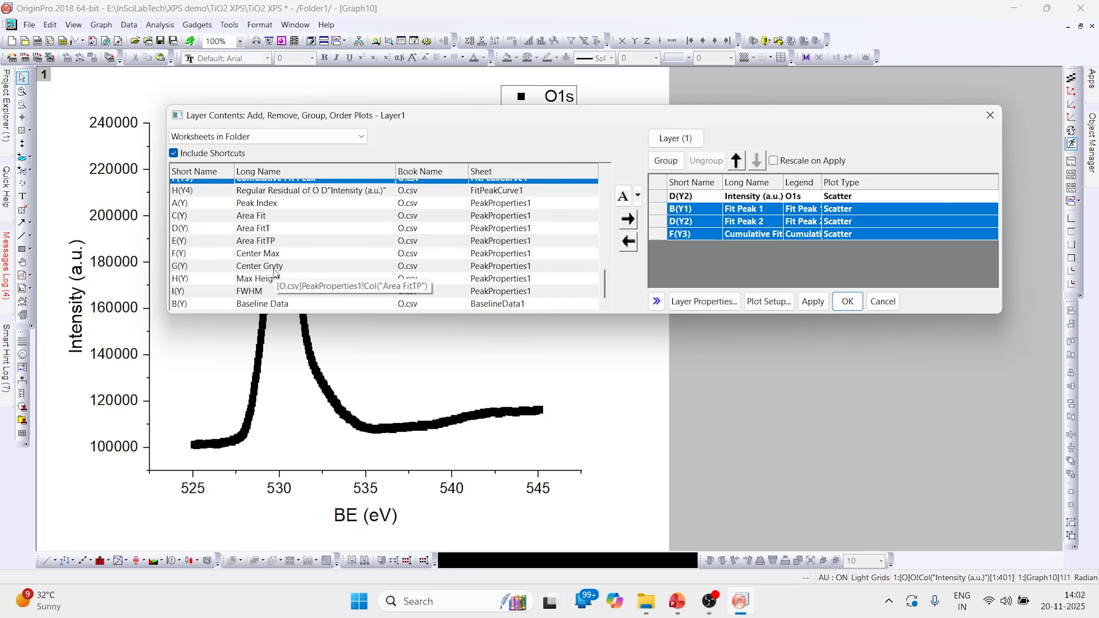
left_click(273, 304)
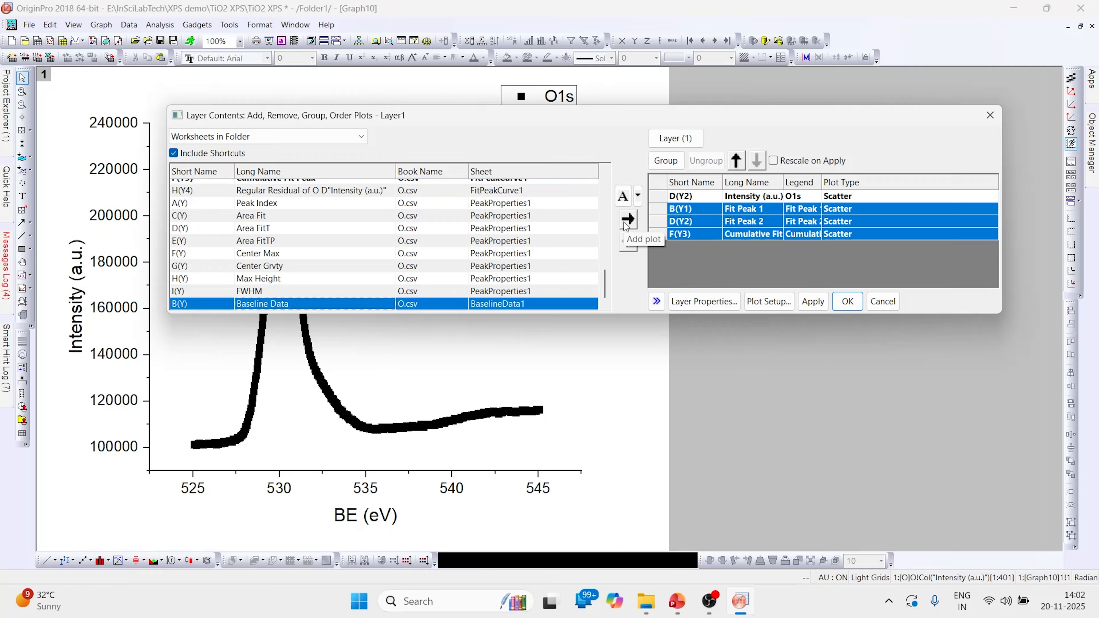
left_click(627, 220)
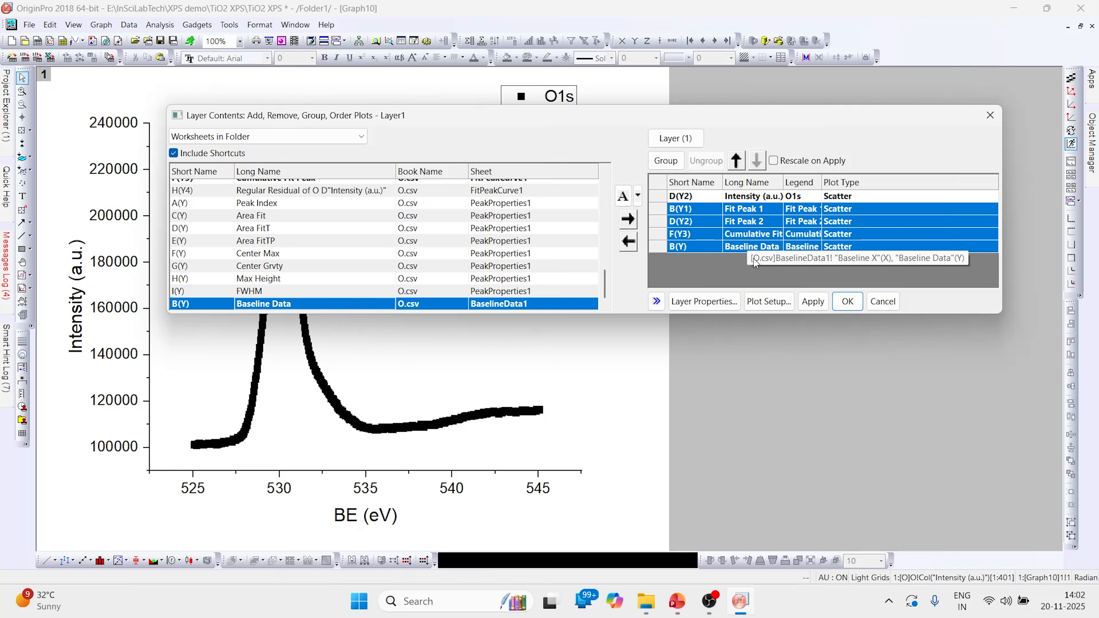
left_click(846, 302)
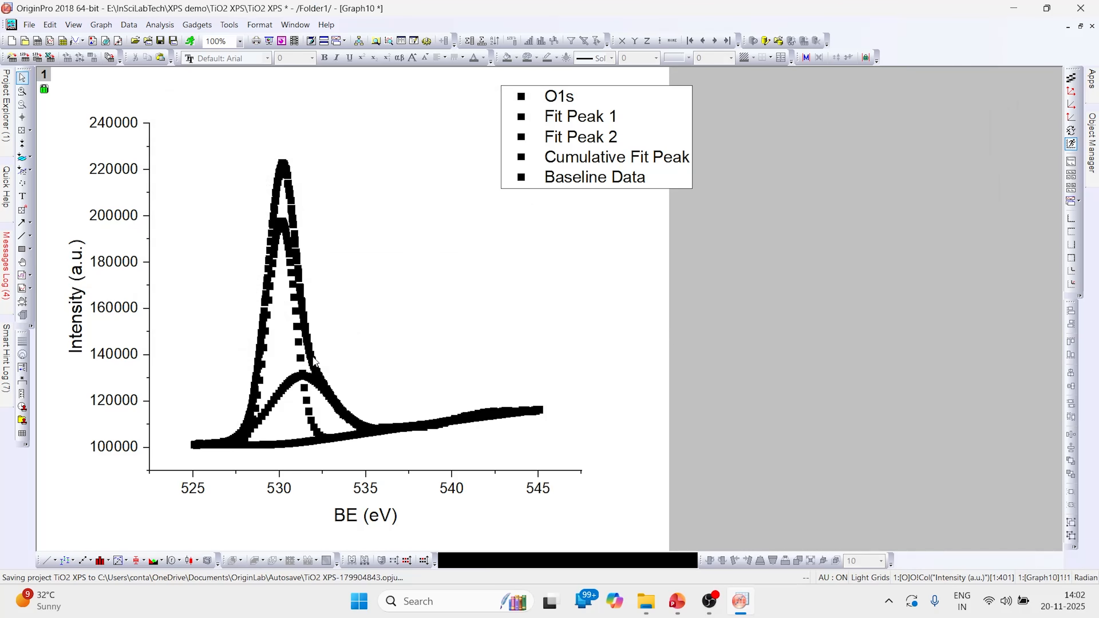
Open the plot properties and change the O1s intensity data's symbol to a solid circle
double_click(302, 307)
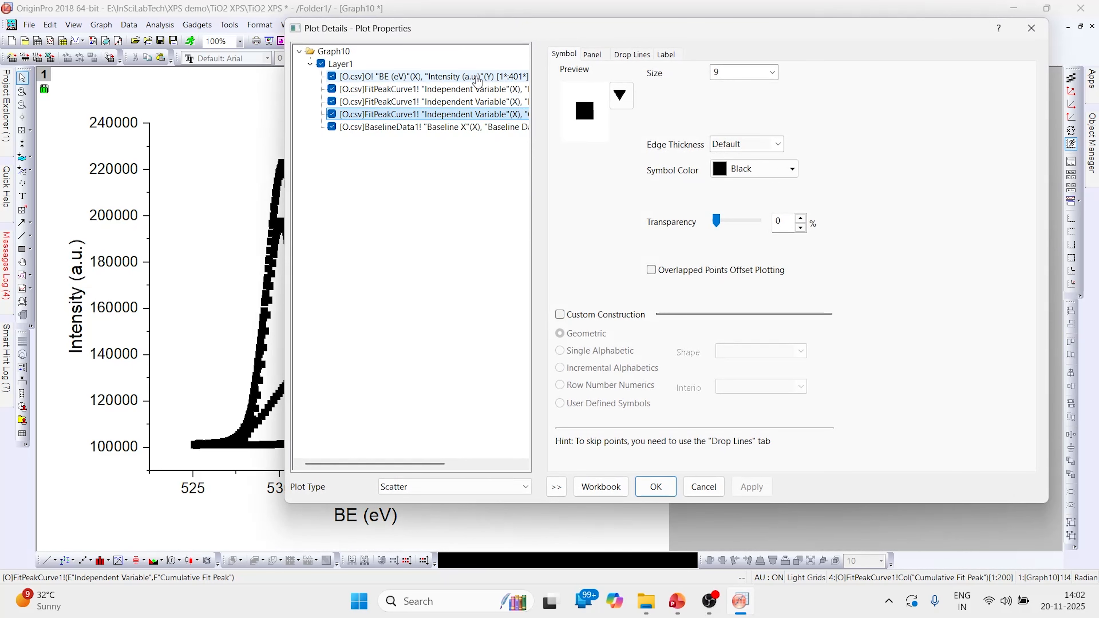
left_click_drag(464, 80, 462, 83)
left_click(462, 83)
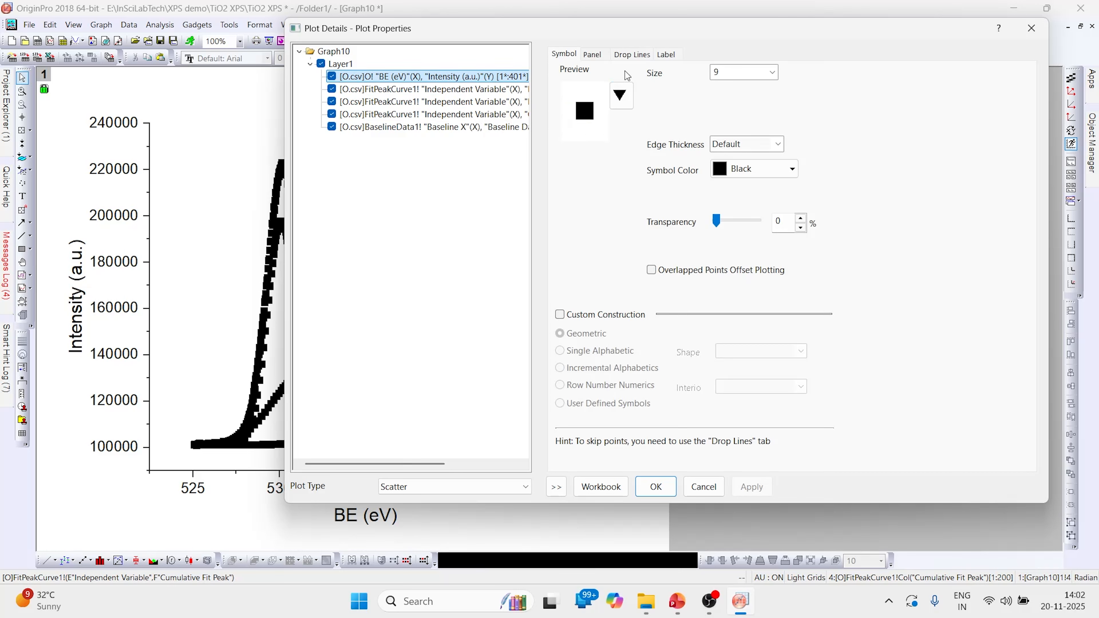
left_click(620, 101)
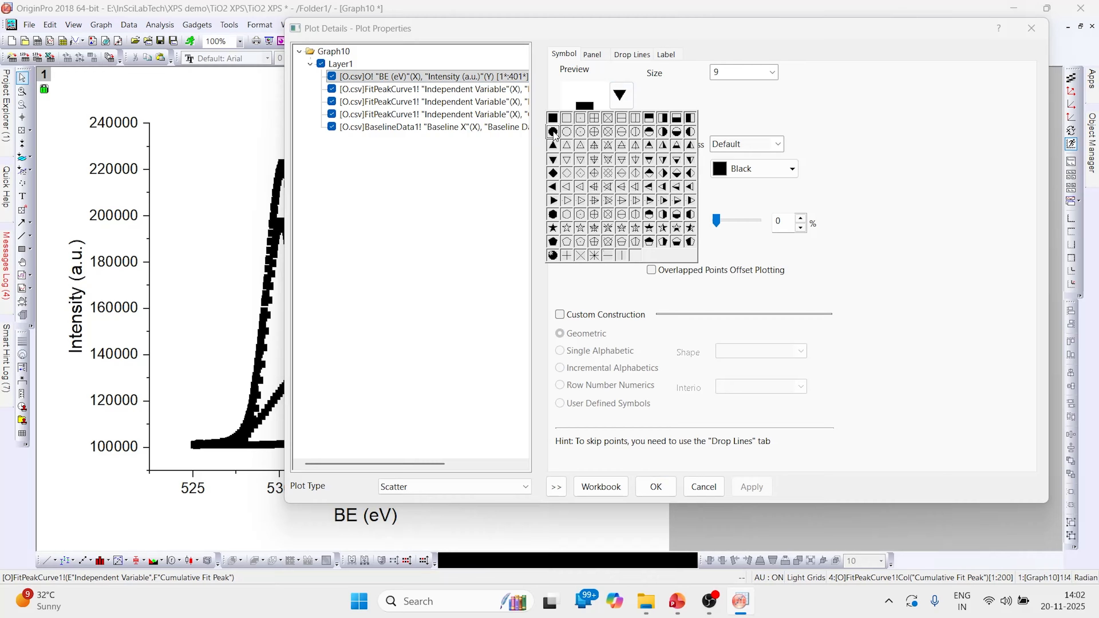
left_click(553, 132)
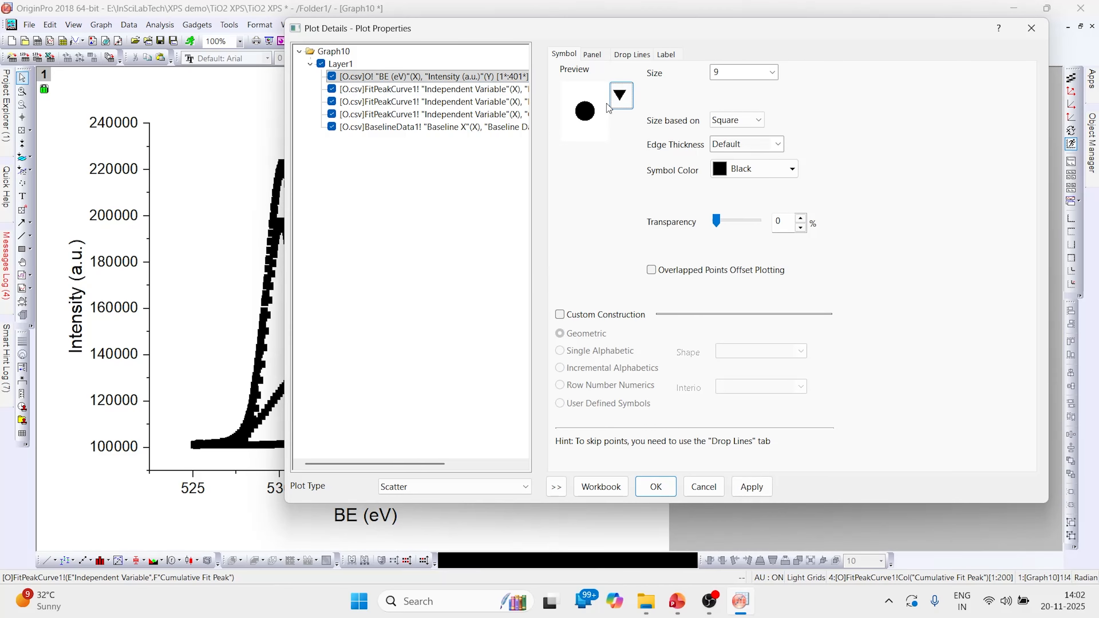
left_click(628, 101)
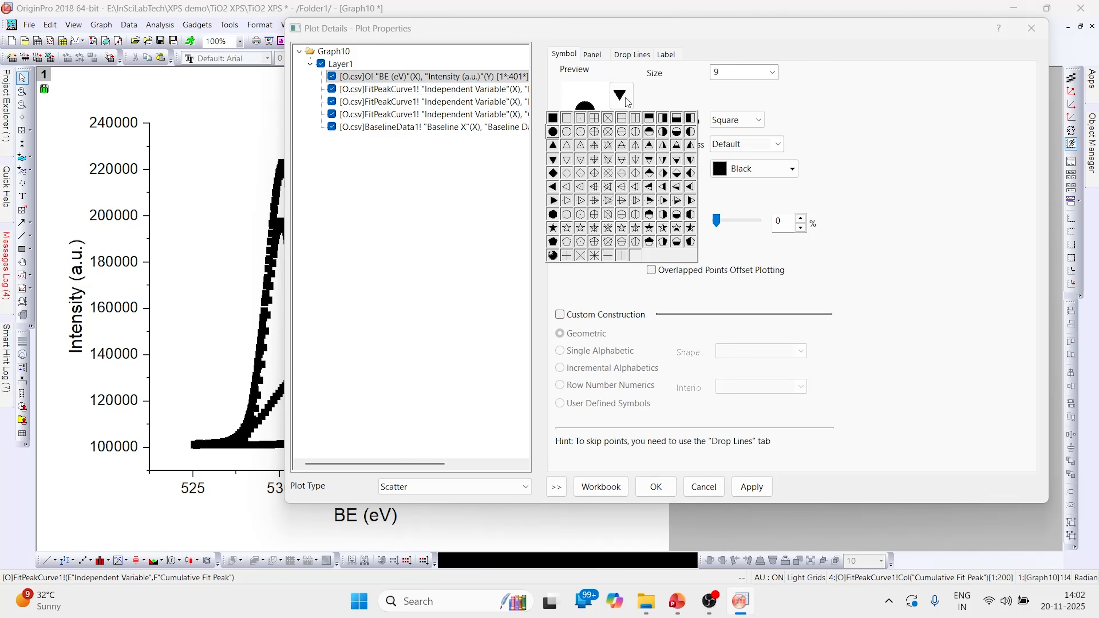
left_click(623, 103)
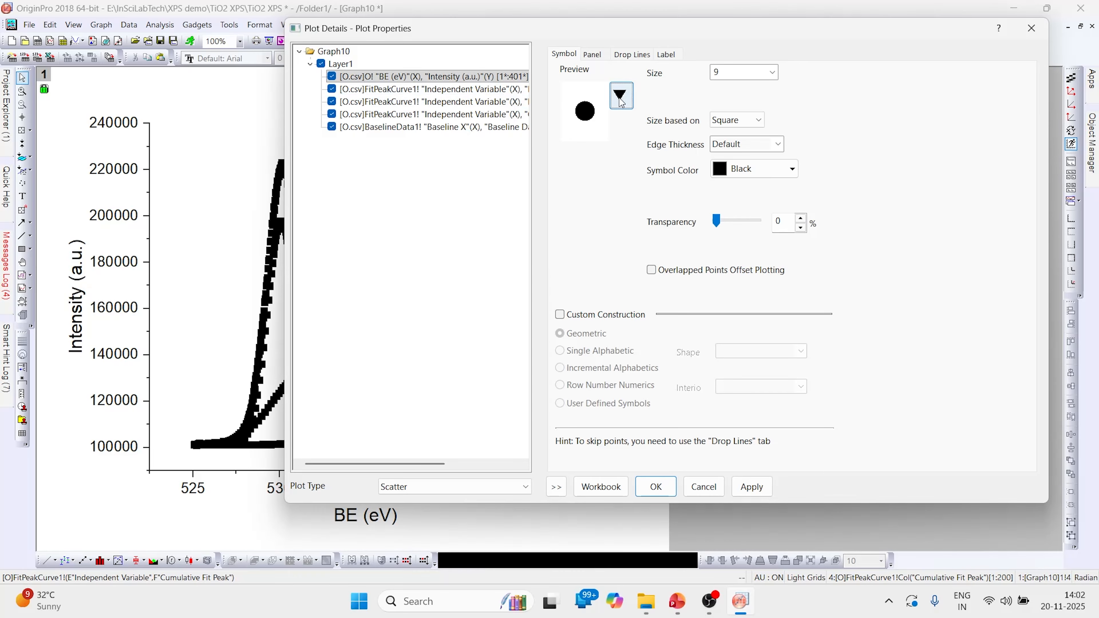
Change the Fit Peak 1 curve to a line plot with width 5 and red color
left_click(489, 91)
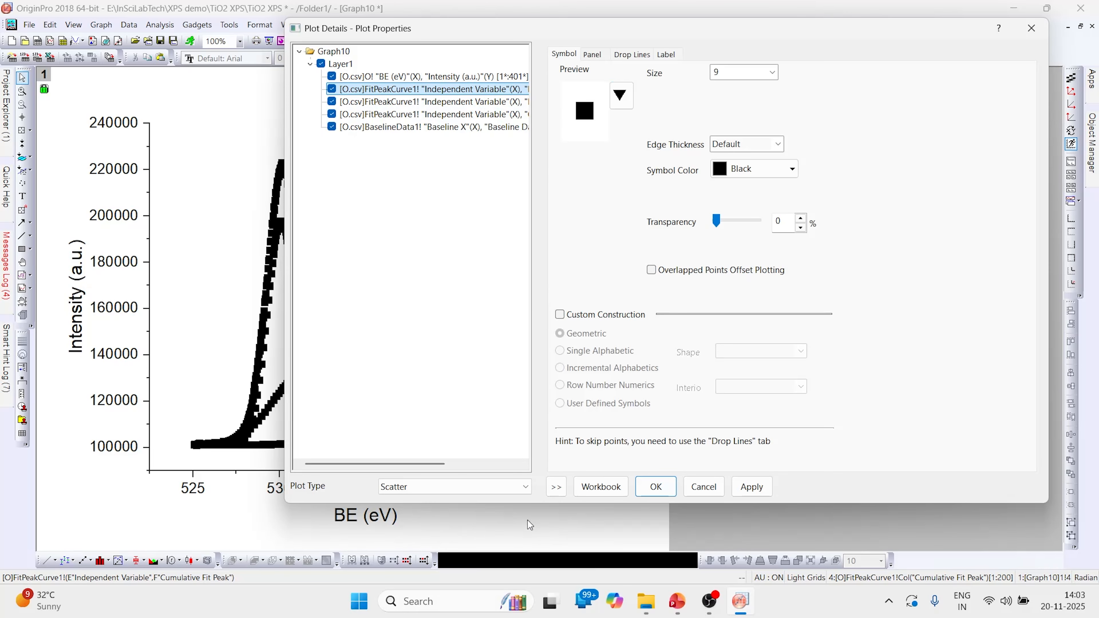
left_click(446, 487)
left_click(418, 501)
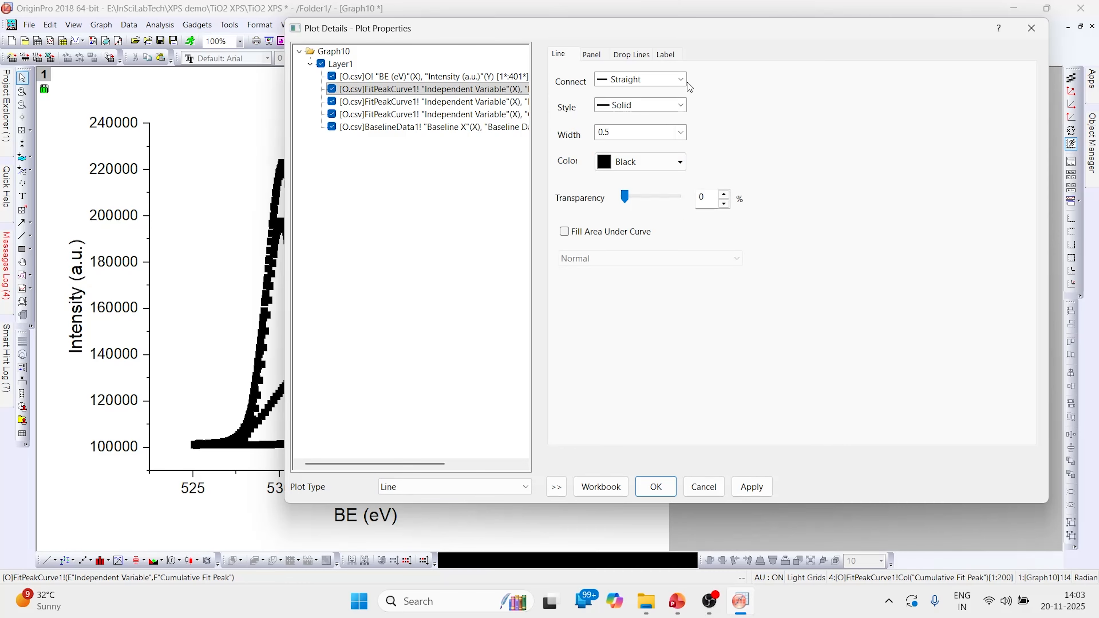
left_click(681, 132)
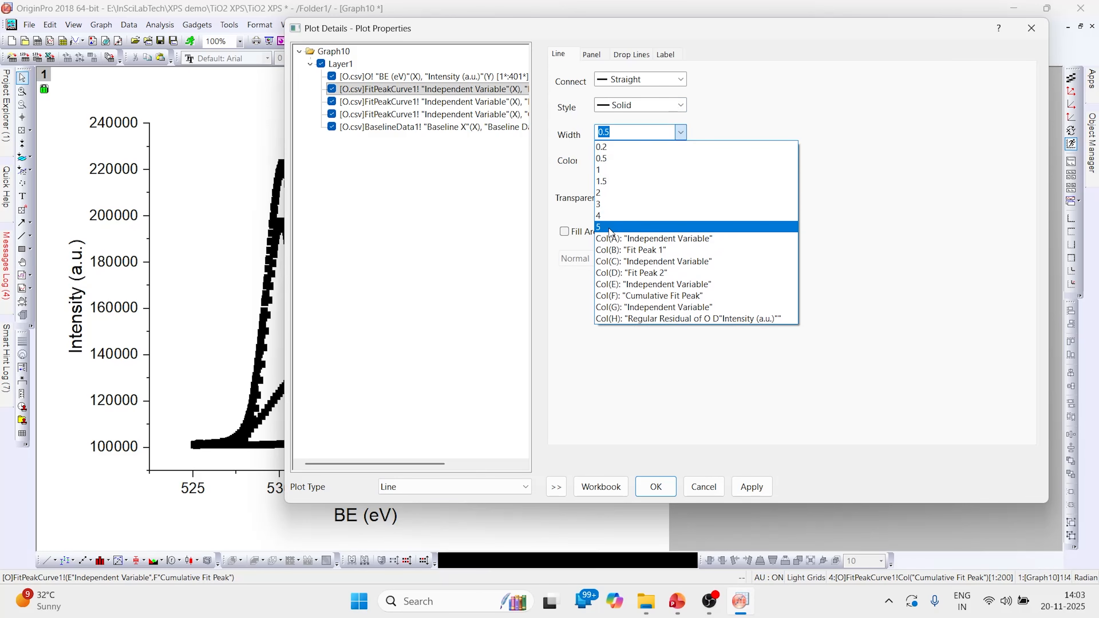
left_click(621, 216)
left_click(679, 162)
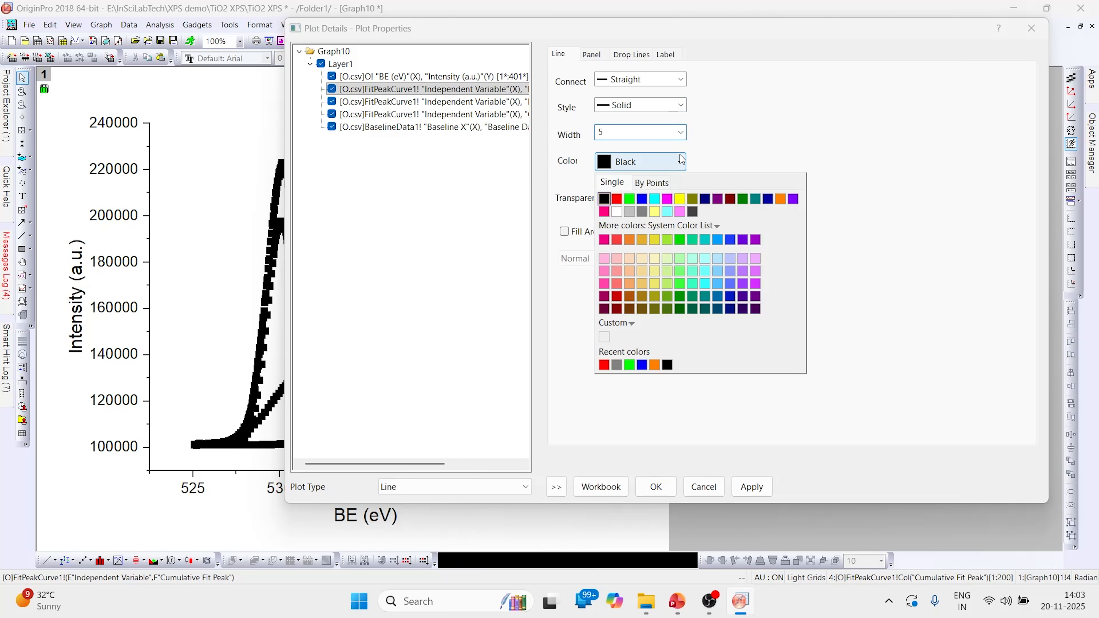
left_click(616, 200)
Change the Fit Peak 2 curve to a line plot with width 5 and blue color
left_click(481, 103)
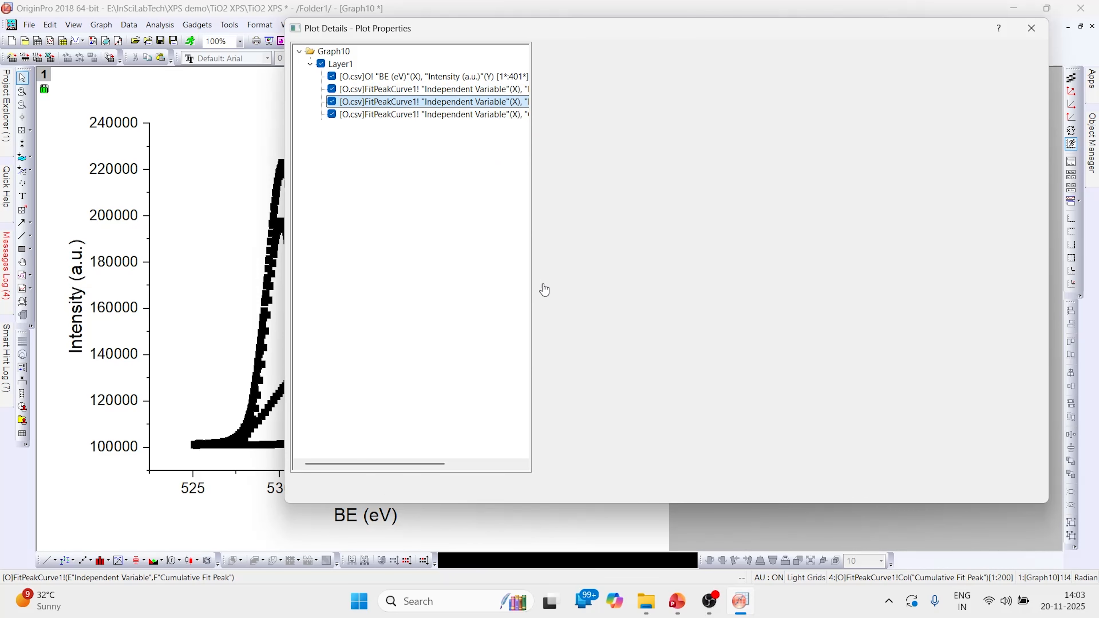
left_click(525, 487)
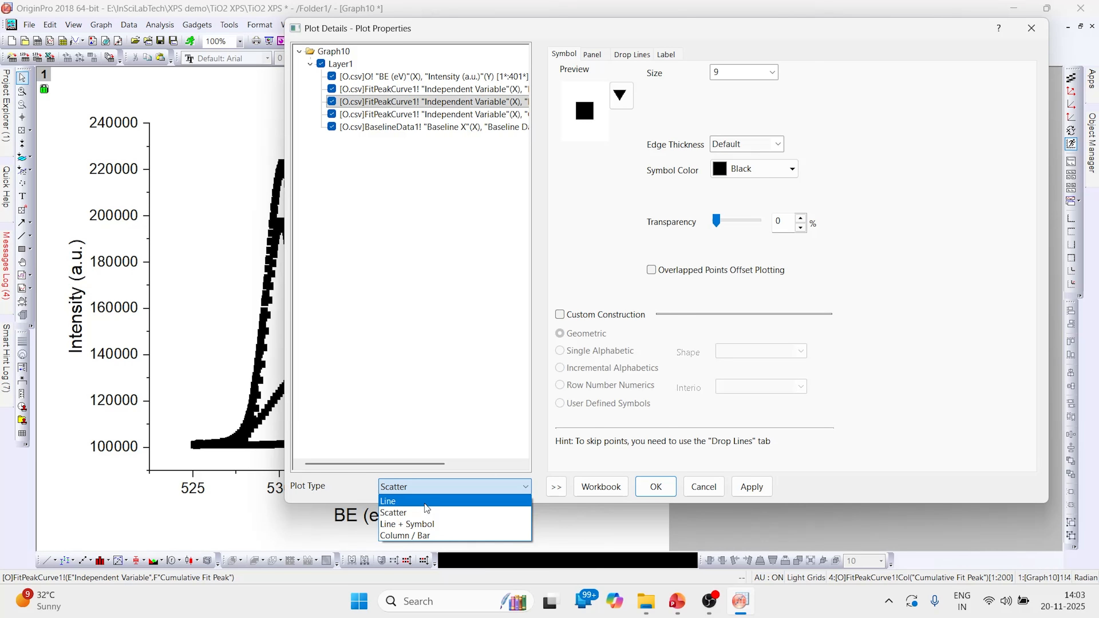
left_click(426, 501)
left_click(680, 132)
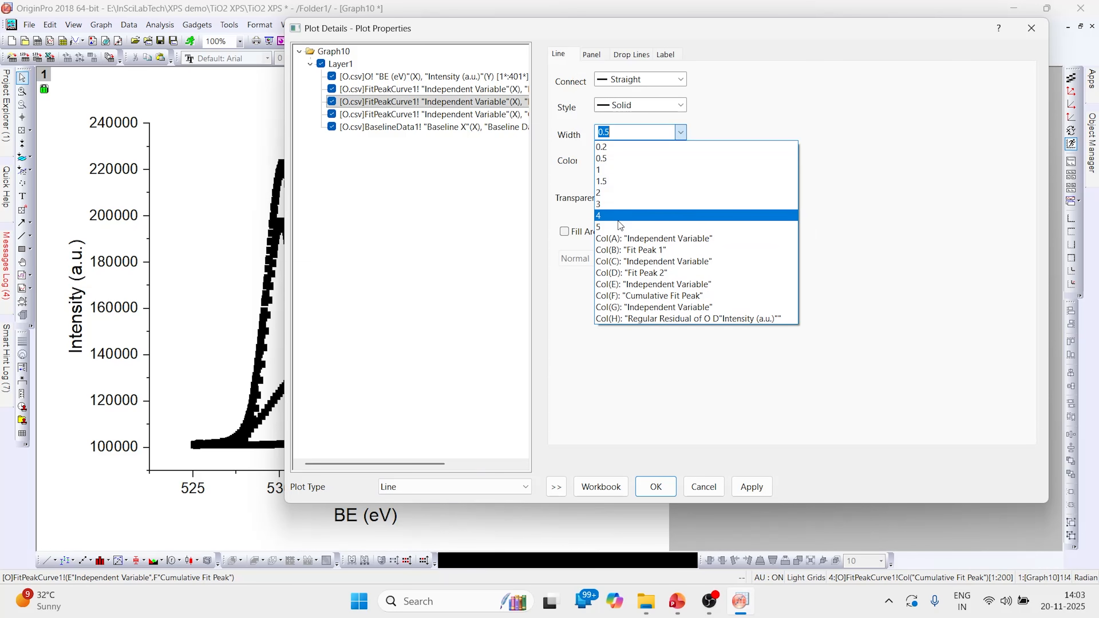
left_click(656, 184)
left_click(662, 164)
left_click(643, 202)
Change the Cumulative Fit Peak curve to a green line plot with width 3 and 20% transparency
left_click(518, 113)
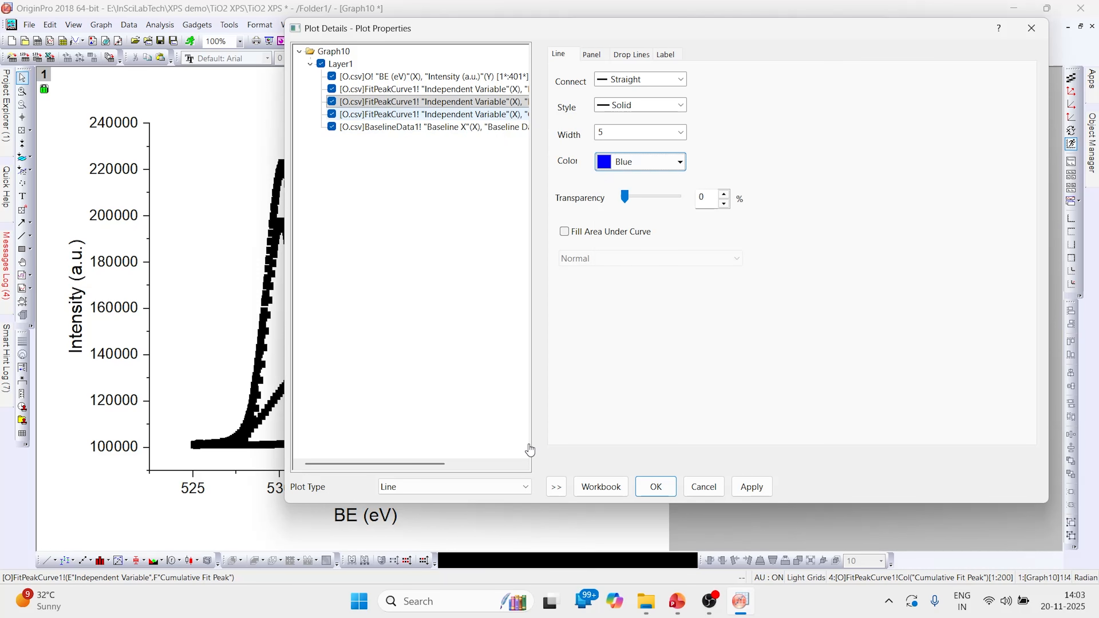
left_click(525, 487)
left_click(432, 501)
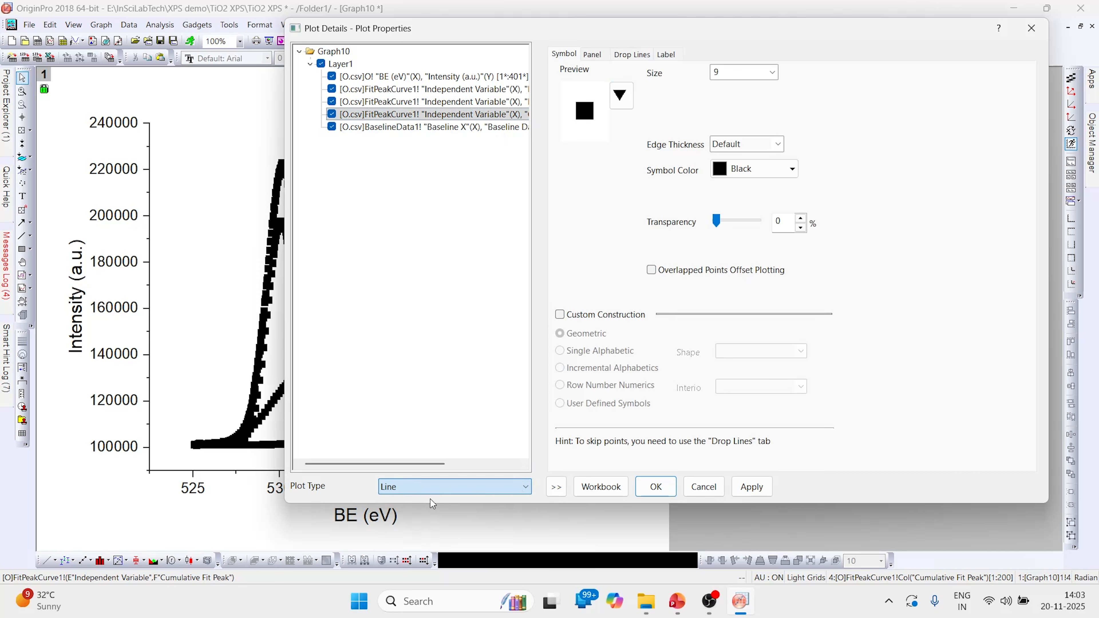
left_click(675, 132)
scroll(675, 195, "up", 3)
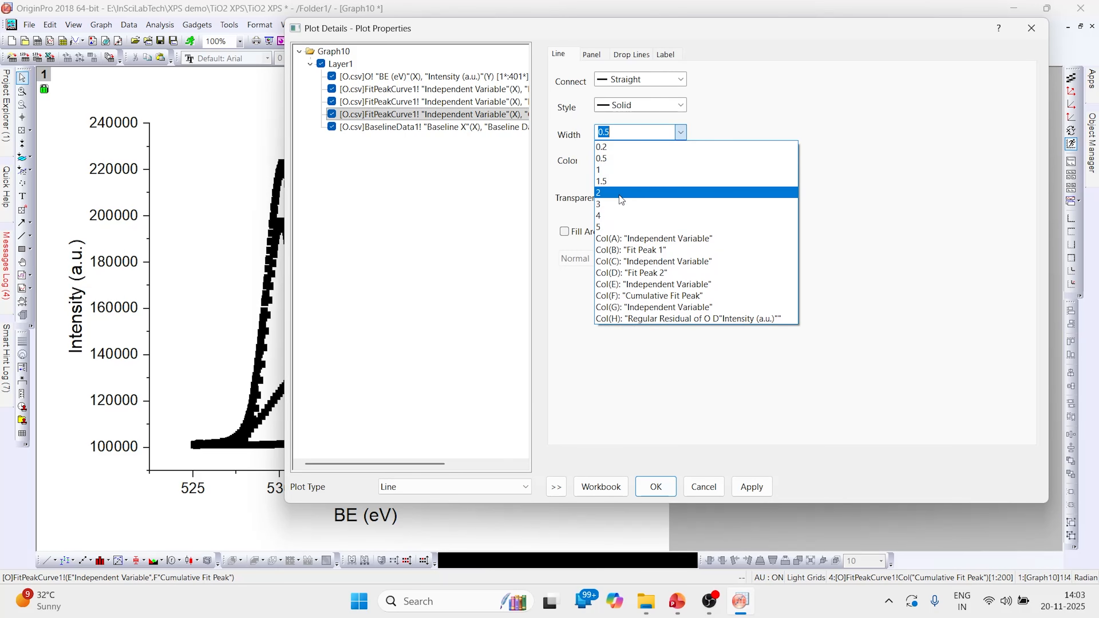
left_click(675, 200)
left_click(680, 161)
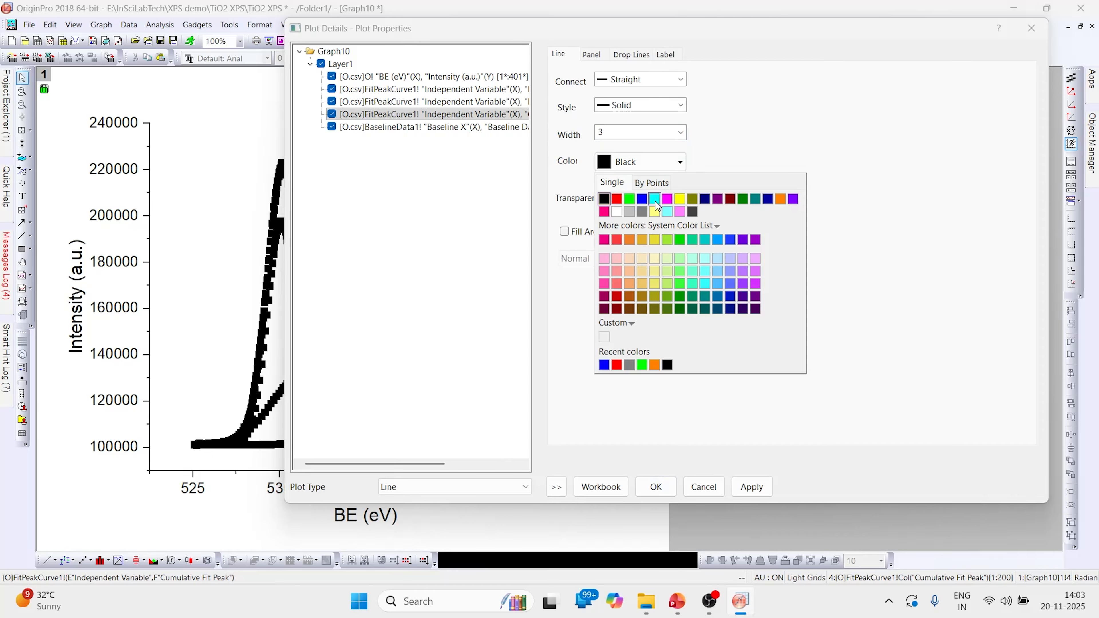
left_click(627, 199)
left_click_drag(627, 196, 638, 196)
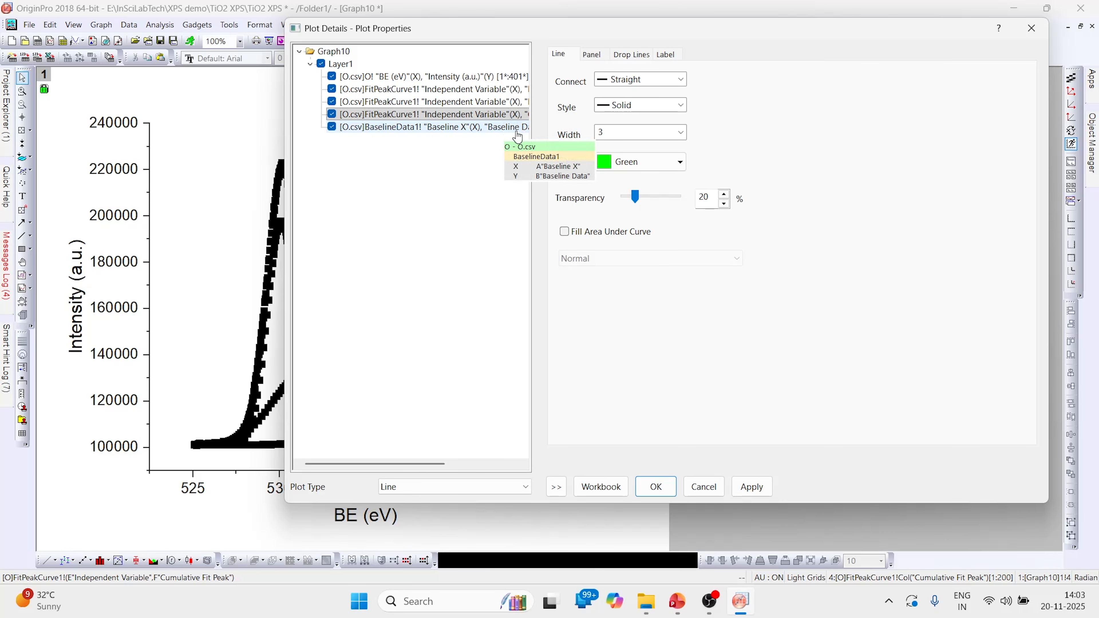
Change the Baseline Data curve to a gray line plot with width 5 and confirm the plot properties
left_click(507, 129)
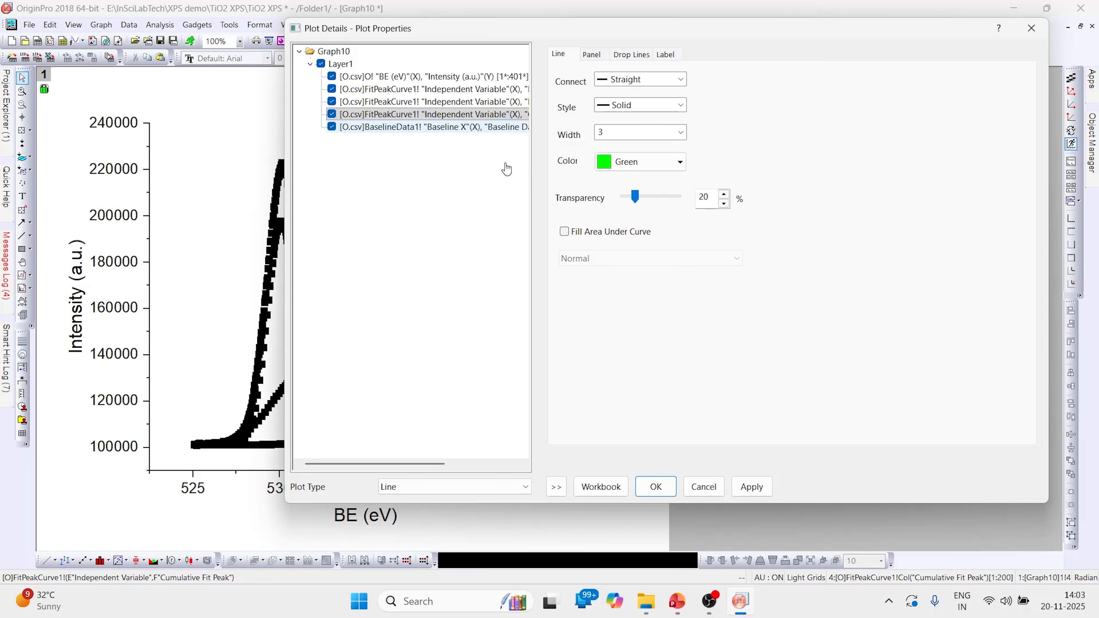
left_click(498, 487)
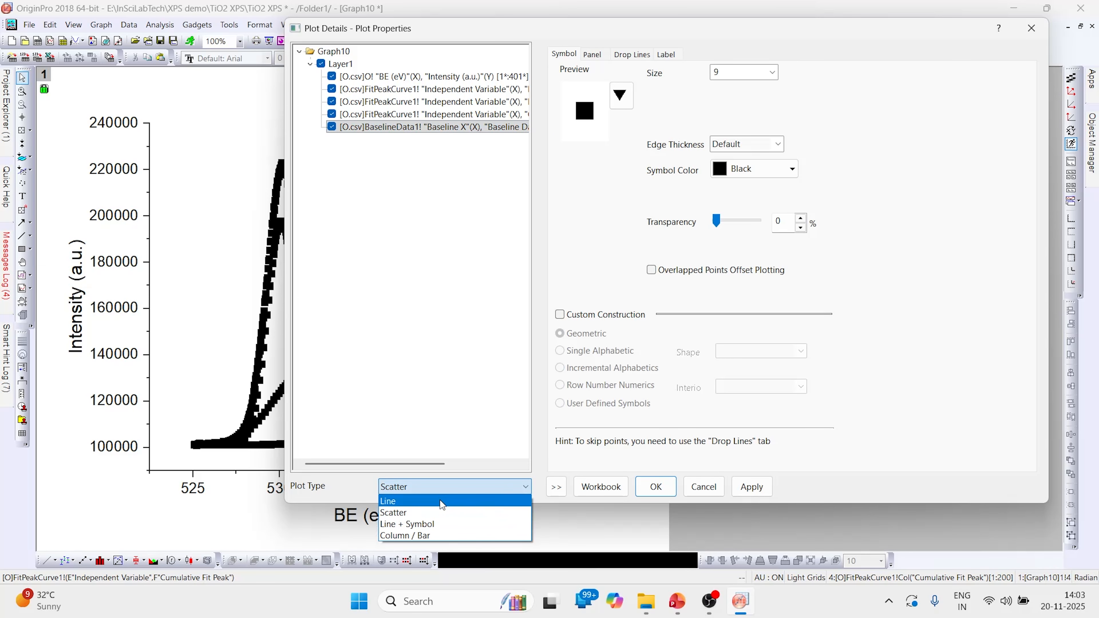
left_click(441, 502)
left_click(673, 161)
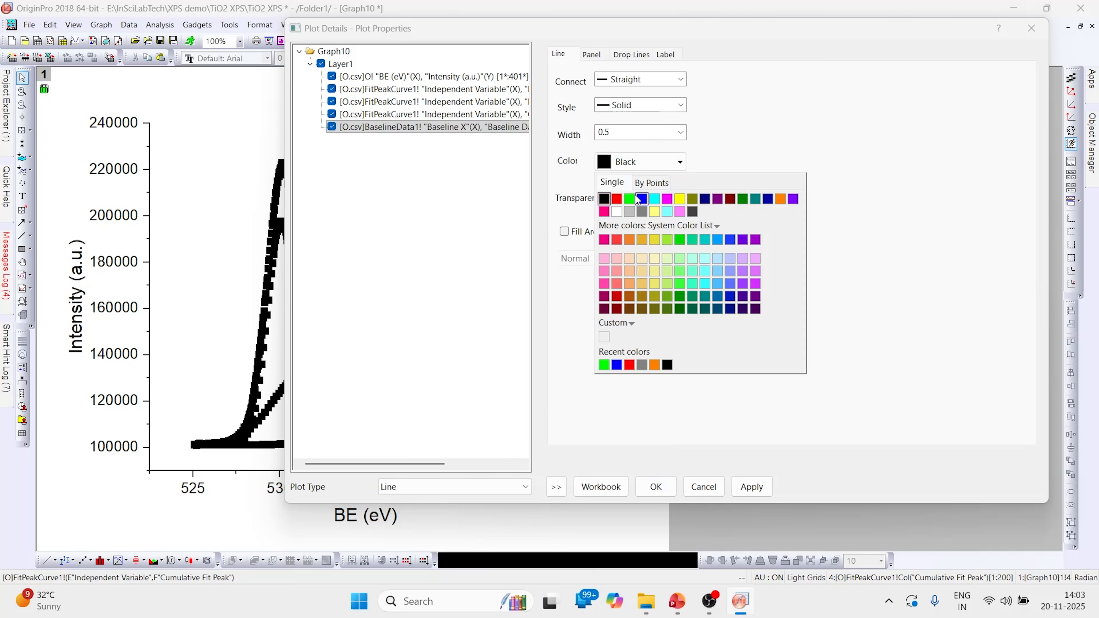
left_click(641, 211)
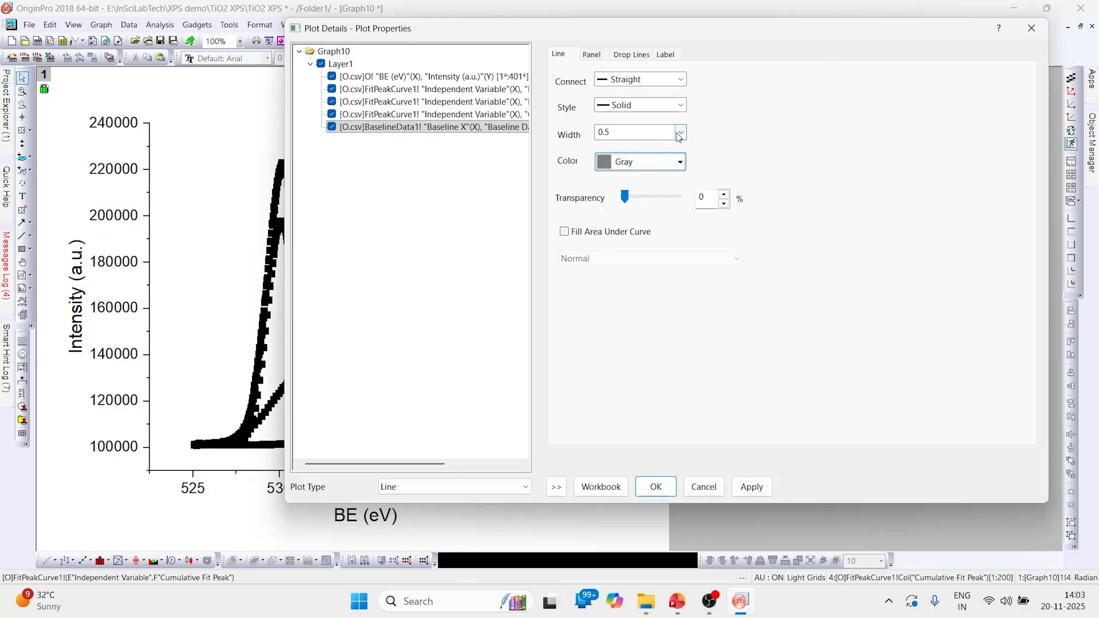
left_click(678, 137)
left_click(611, 218)
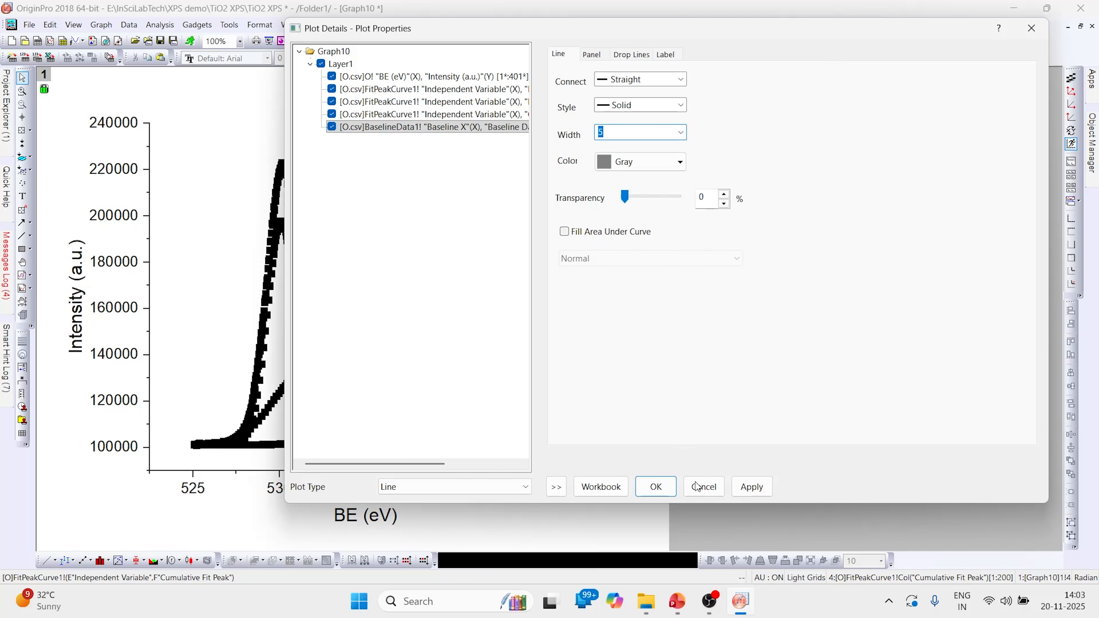
left_click(669, 485)
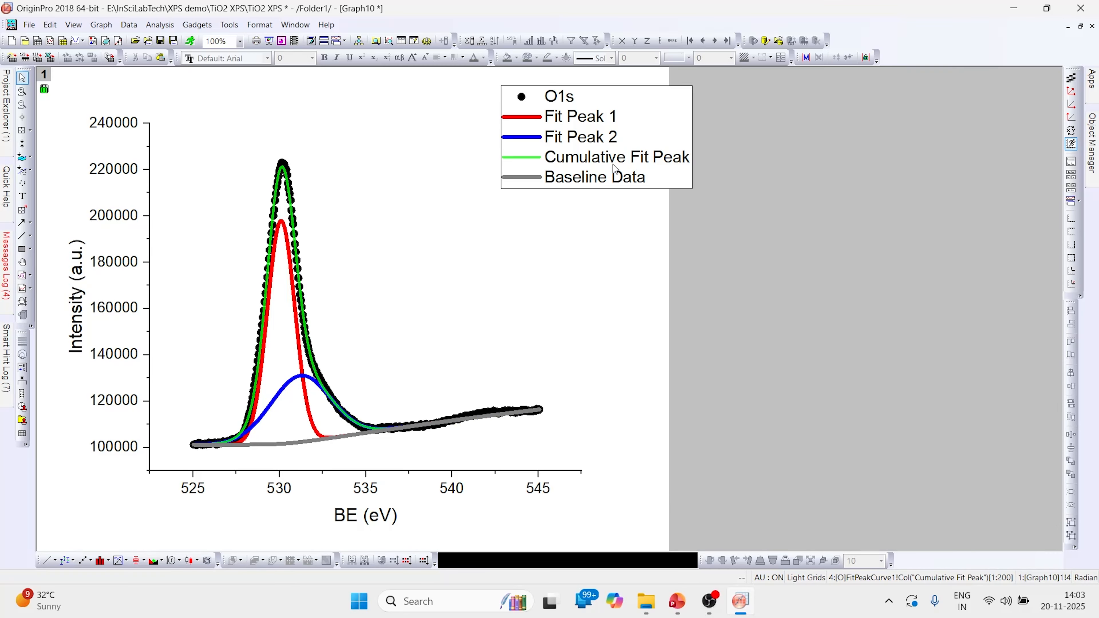
Delete the graph's legend and the tick labels of the intensity axis
left_click_drag(610, 150, 462, 252)
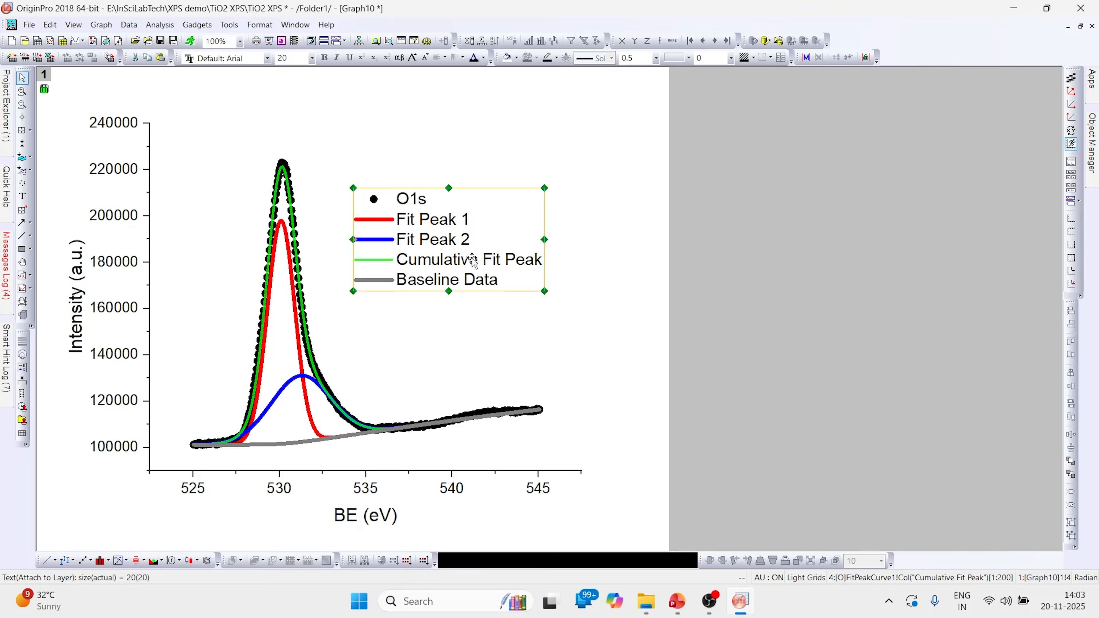
key("Delete")
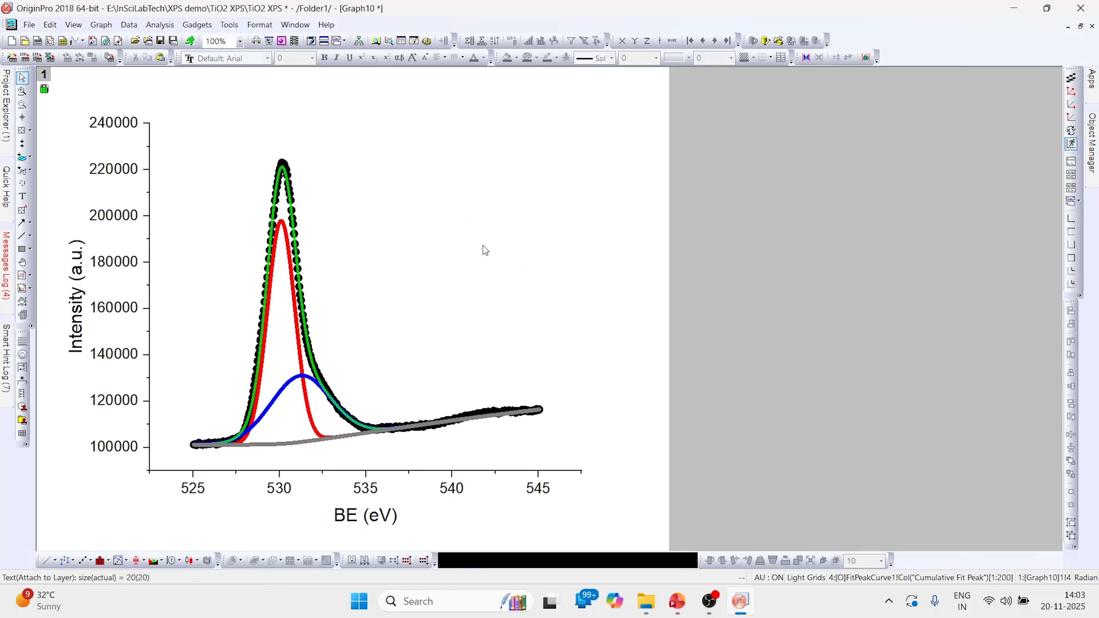
left_click(120, 267)
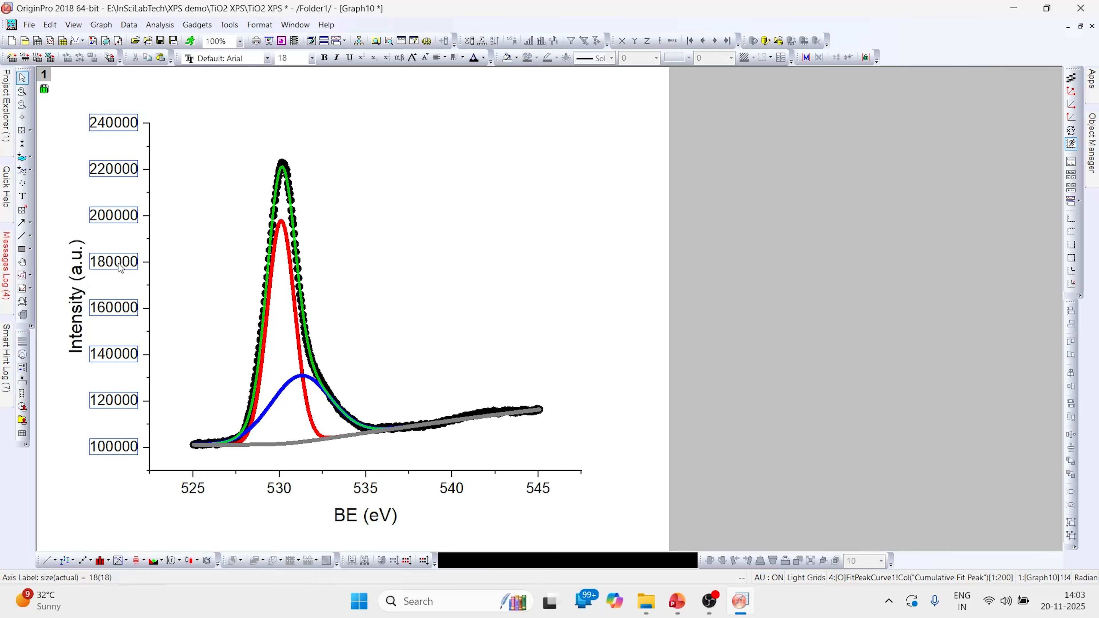
key("Delete")
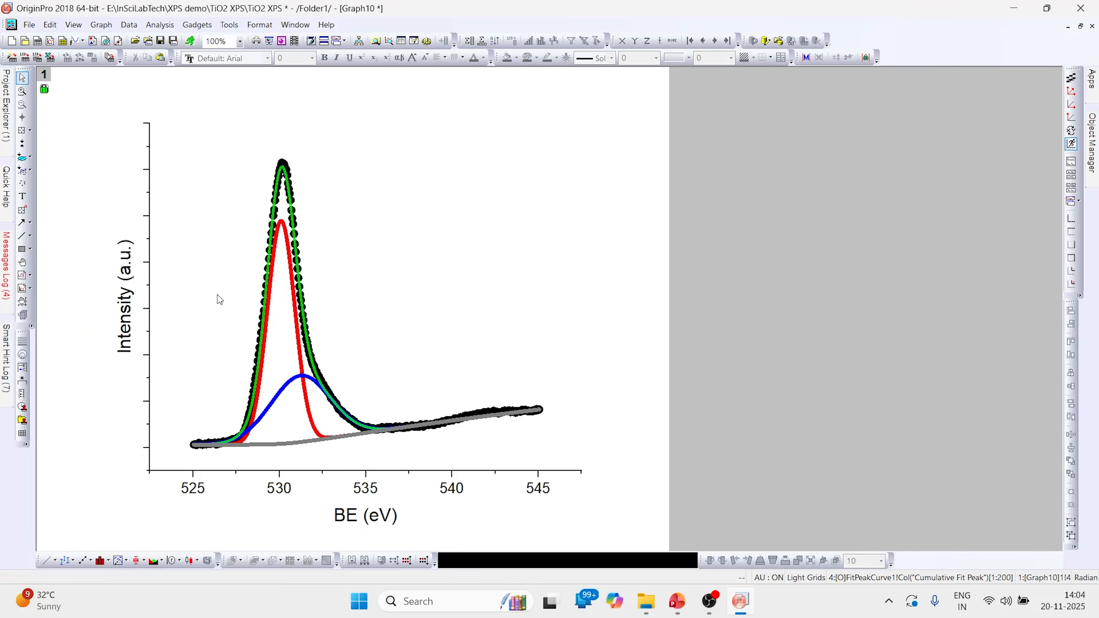
Set the BE (eV) axis scale to run from 540 to 525 and apply it
left_click(370, 493)
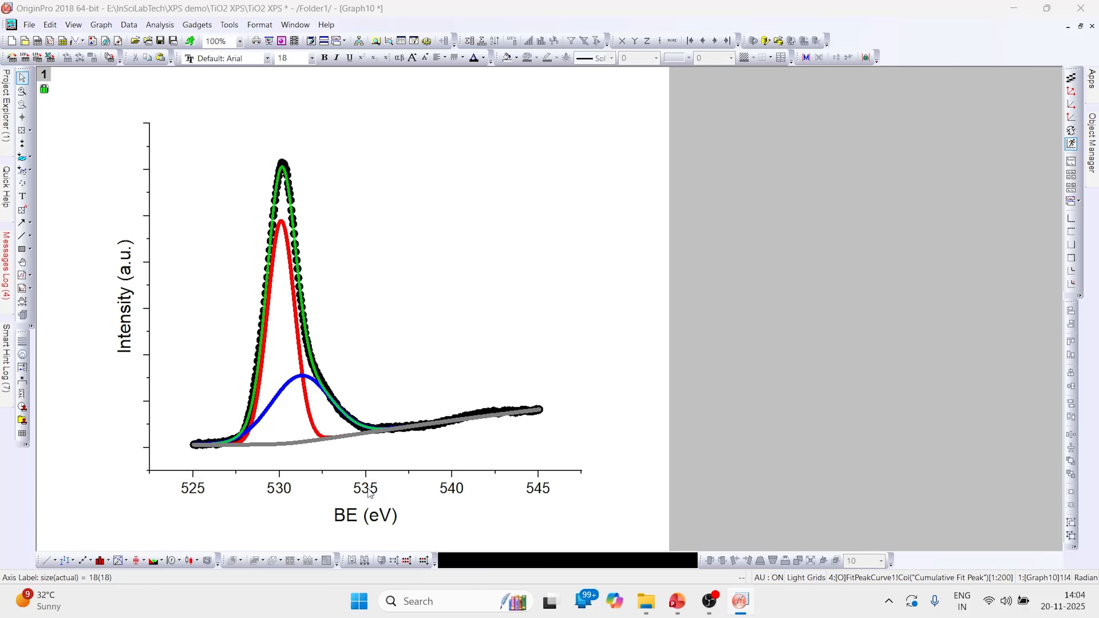
double_click(369, 493)
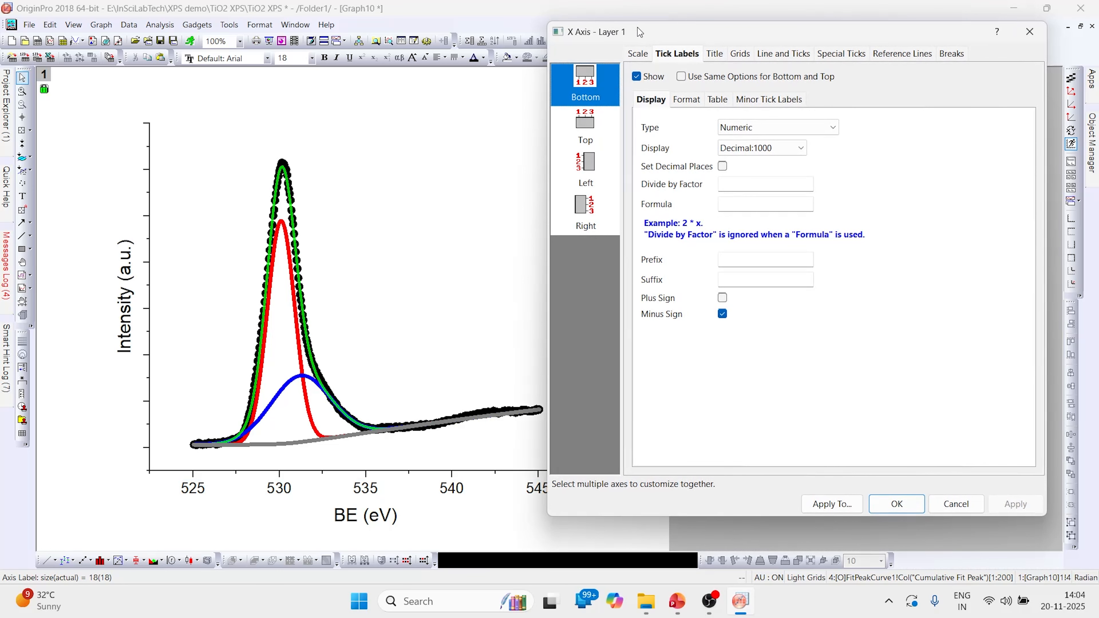
left_click_drag(642, 31, 631, 33)
left_click(630, 55)
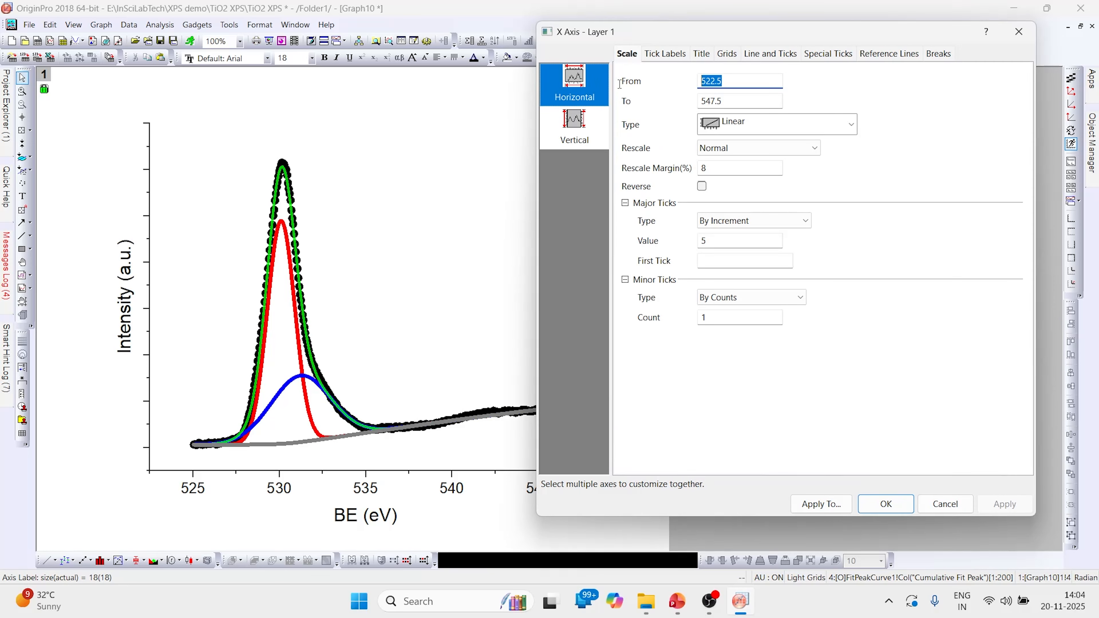
type("540")
key("Tab")
key("Tab")
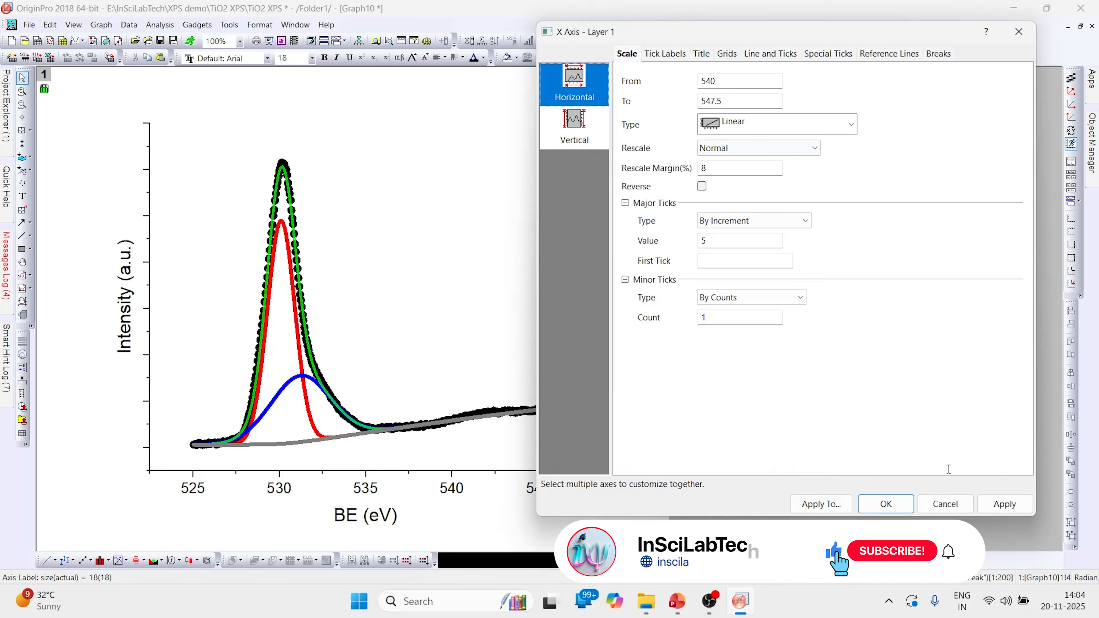
double_click(737, 97)
type("524")
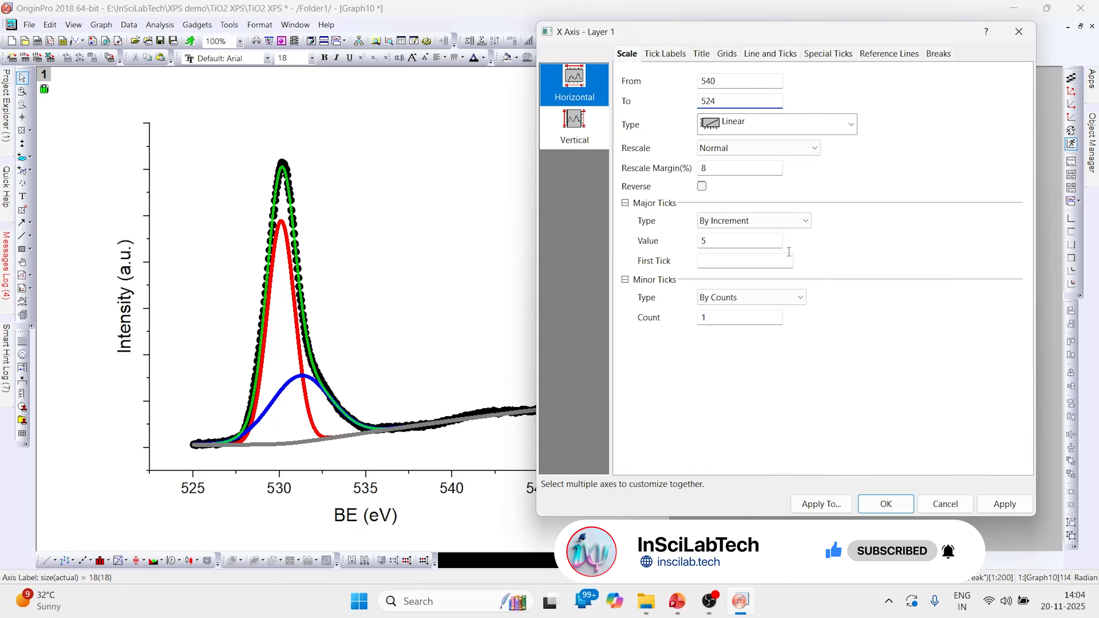
key("BackSpace")
type("5")
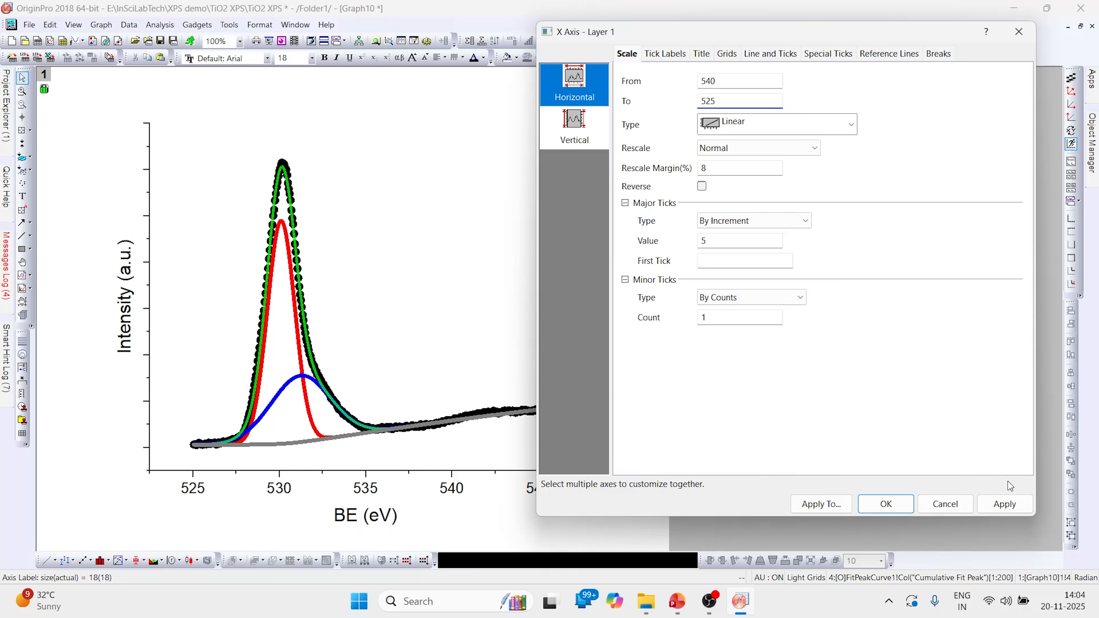
left_click(997, 504)
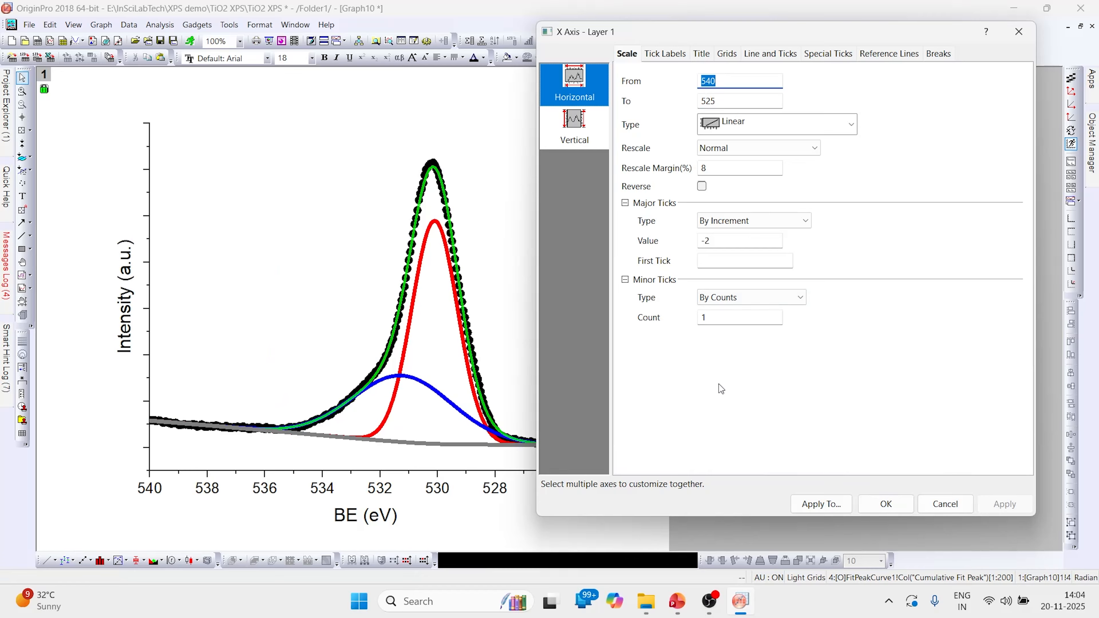
Show the top axis line of the graph with major and minor tick styles set to None, and apply it
left_click(772, 56)
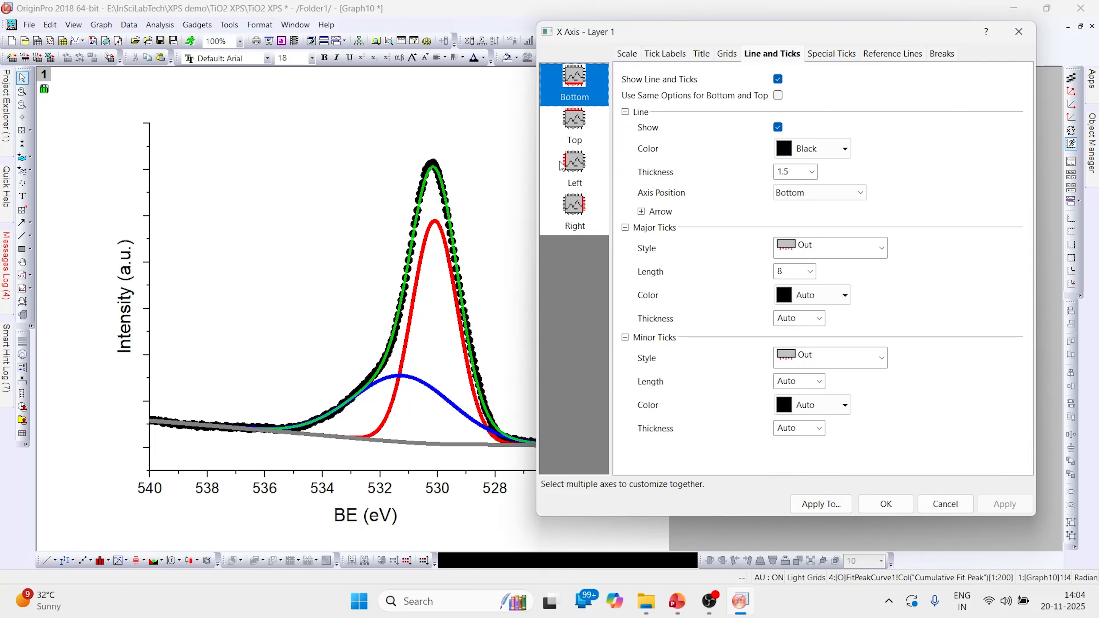
left_click(581, 126)
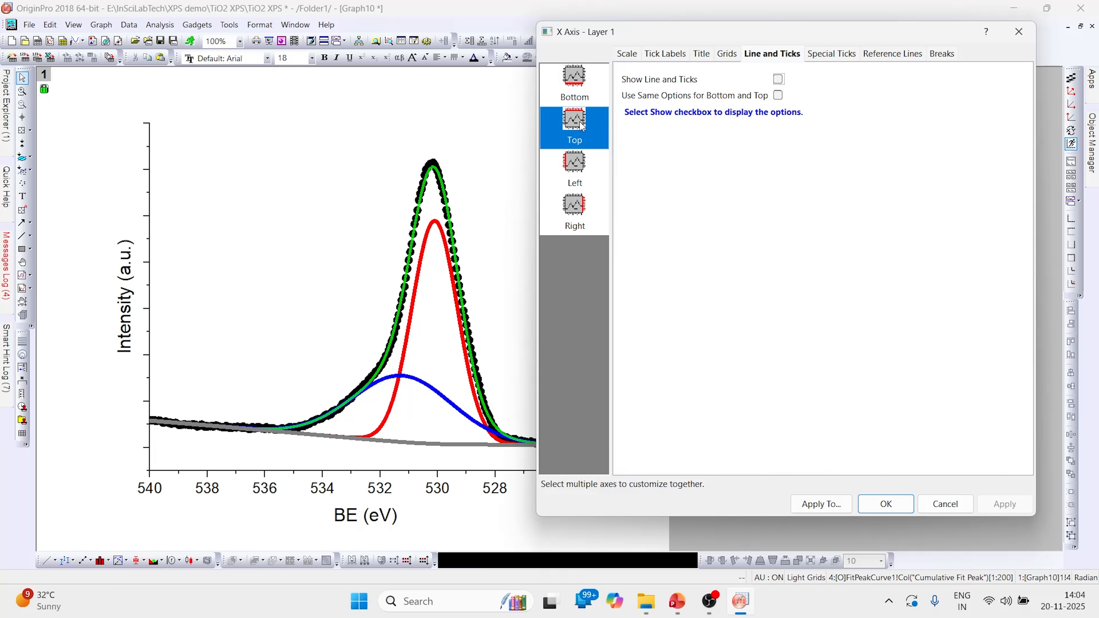
left_click(778, 79)
left_click(848, 246)
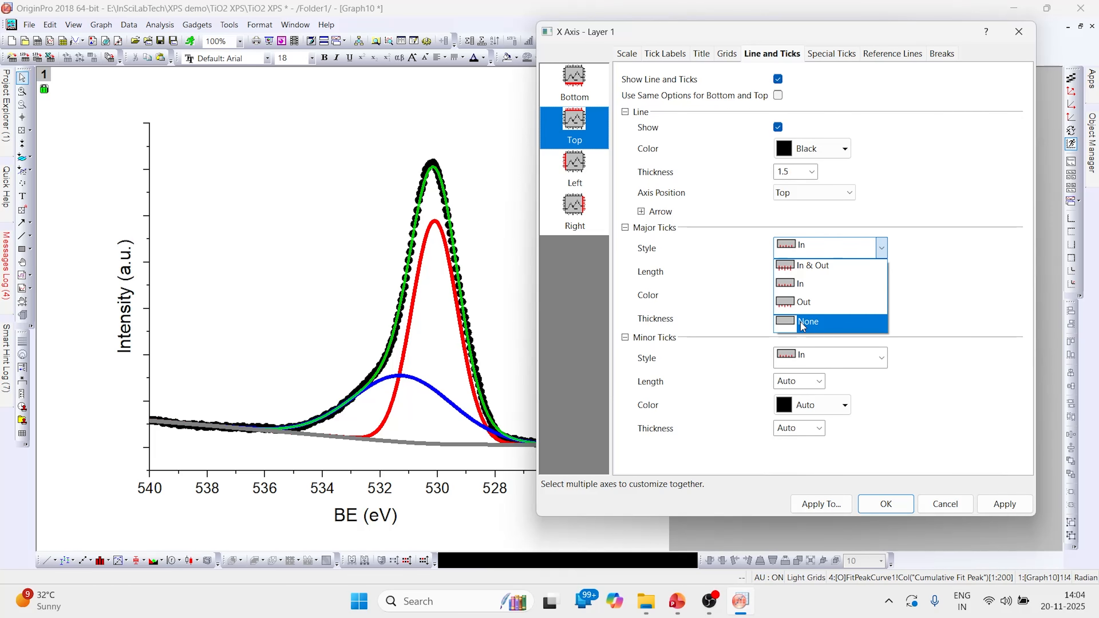
left_click(799, 321)
left_click(858, 357)
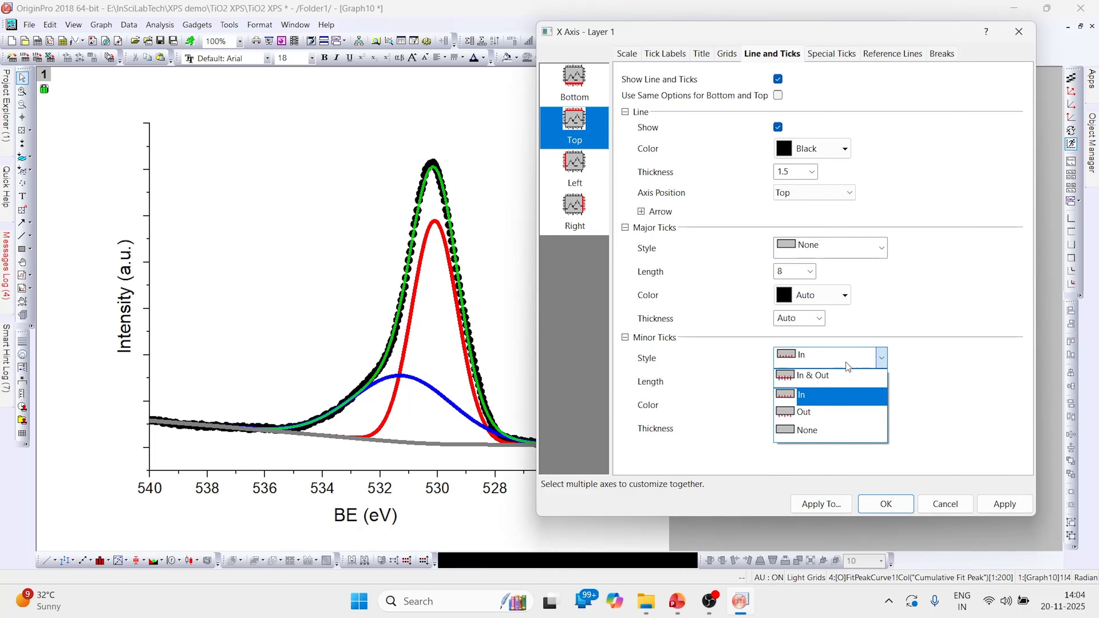
left_click(811, 435)
left_click(998, 503)
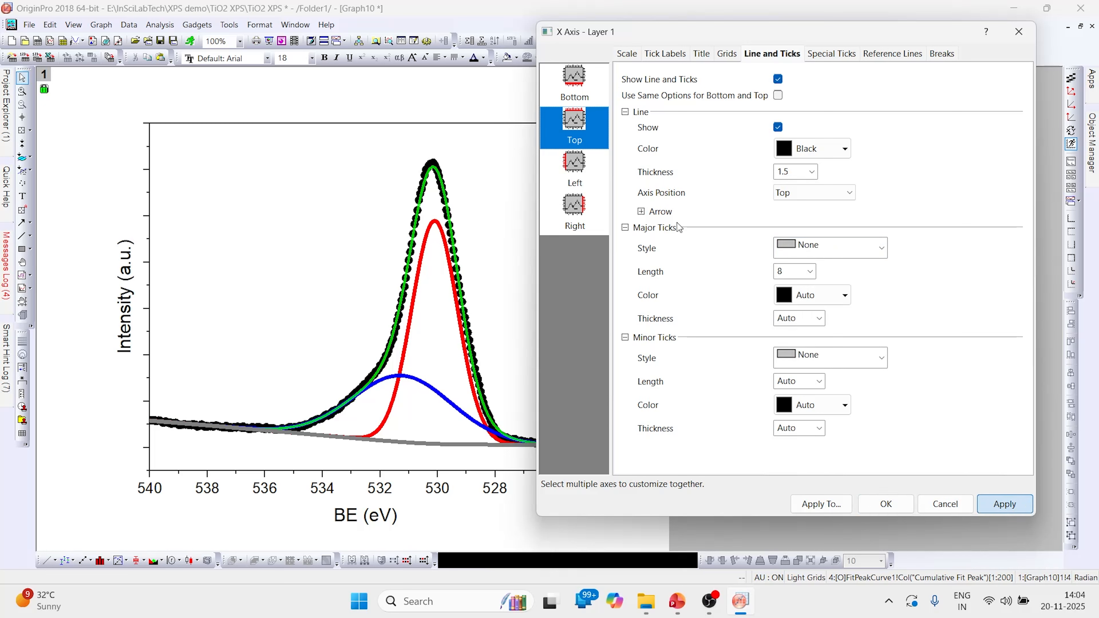
Show the right axis line with major and minor tick styles set to None, and confirm the axis settings
left_click(585, 217)
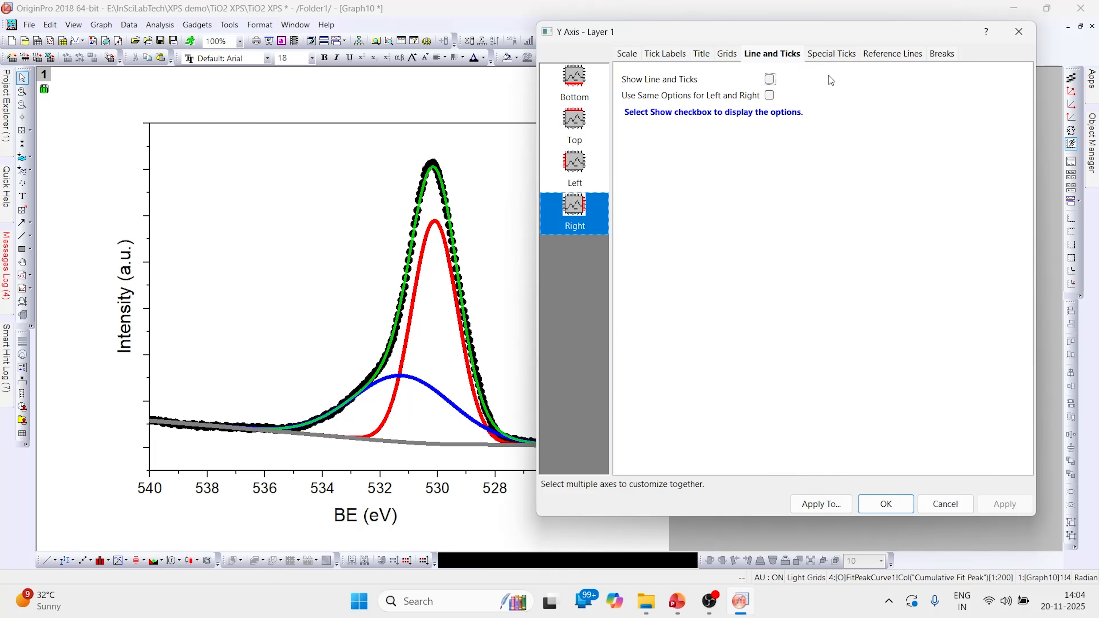
left_click(769, 79)
left_click(855, 258)
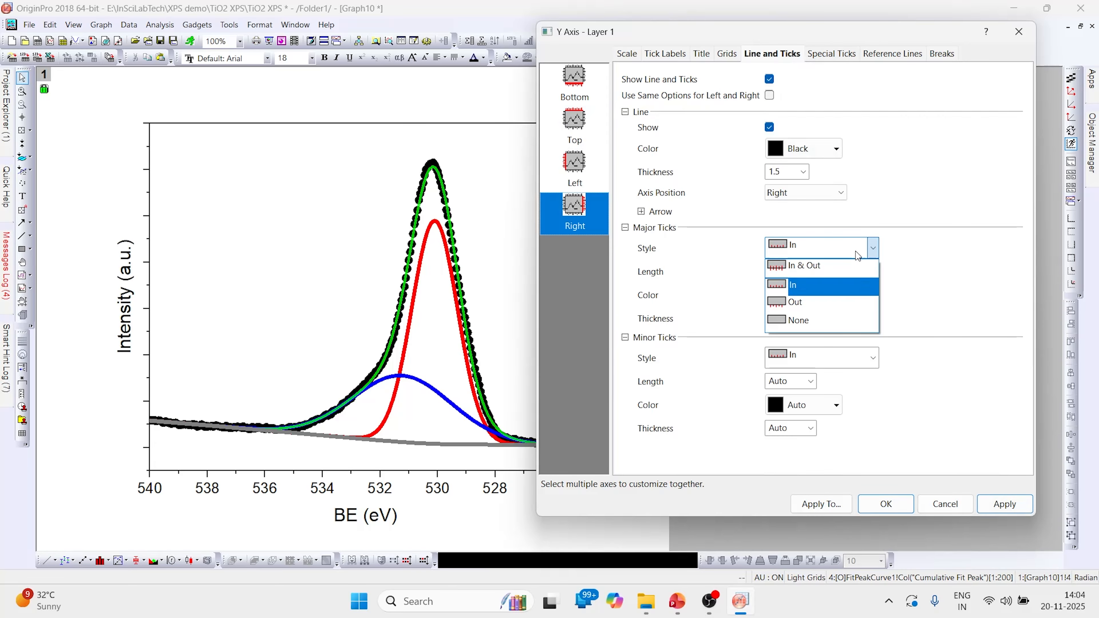
left_click(812, 319)
left_click(839, 363)
left_click(809, 431)
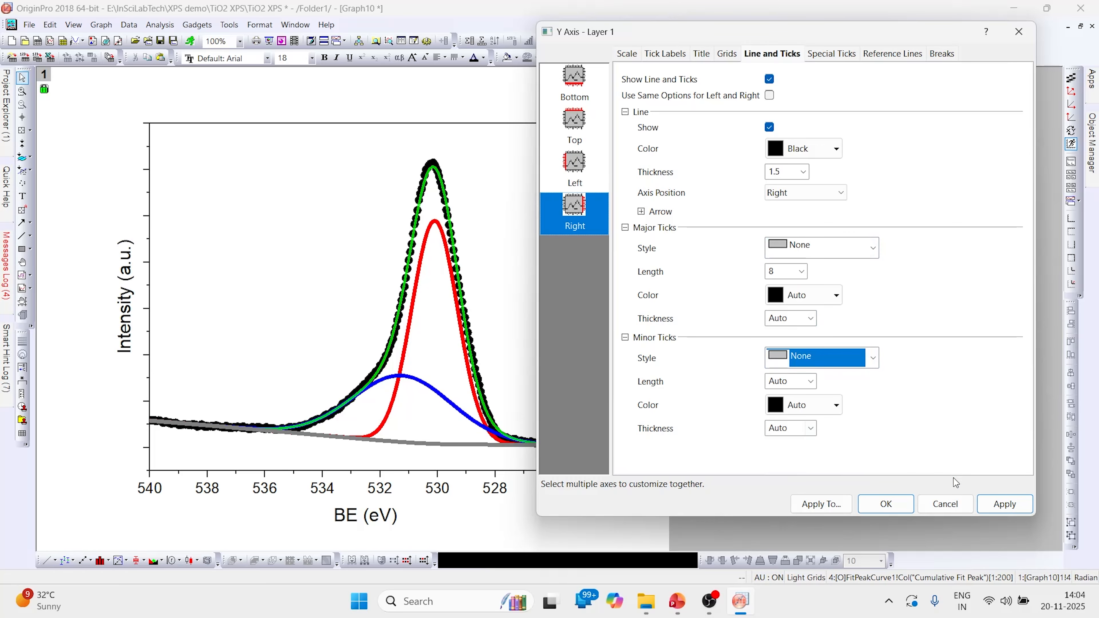
left_click(885, 504)
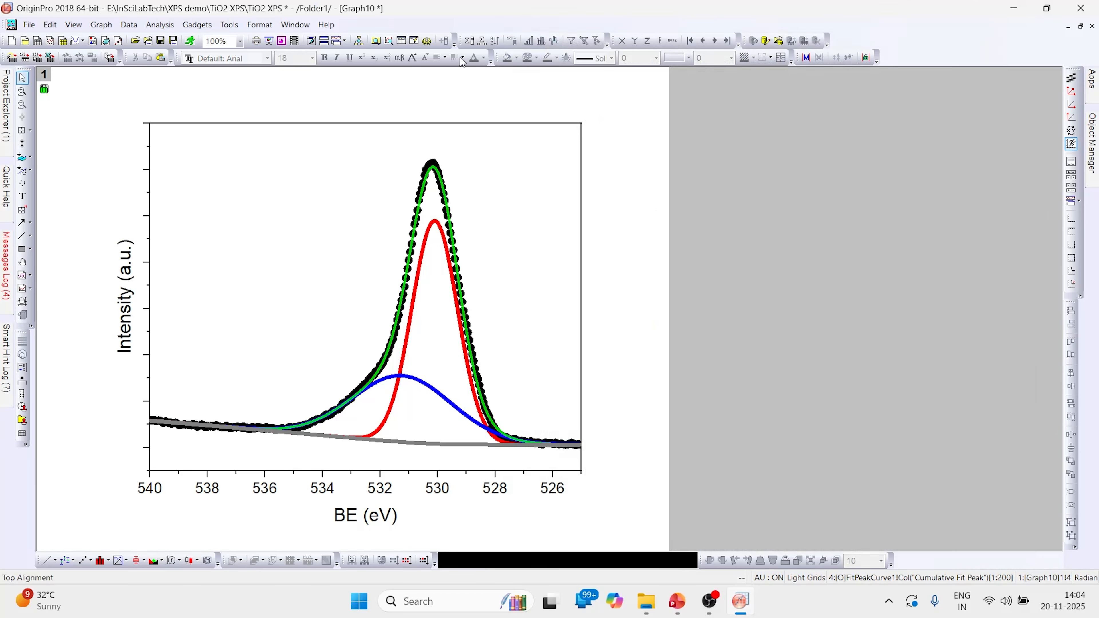
Add the text label "O 1s" and place it in the upper-left corner of the plot frame
left_click(22, 196)
left_click(180, 141)
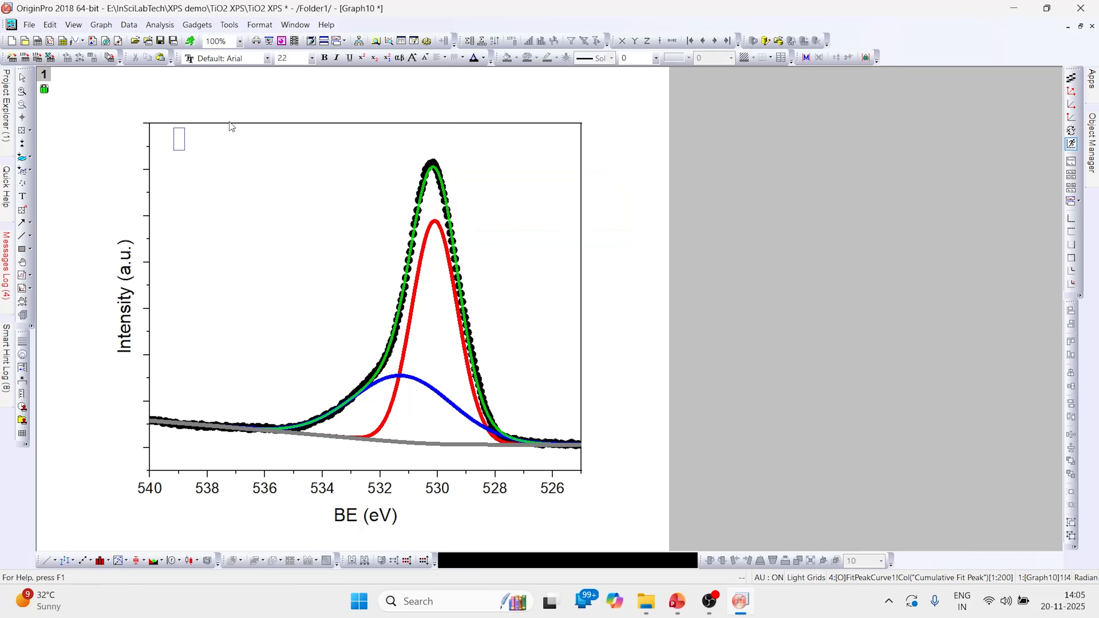
key("Caps_Lock")
type("O")
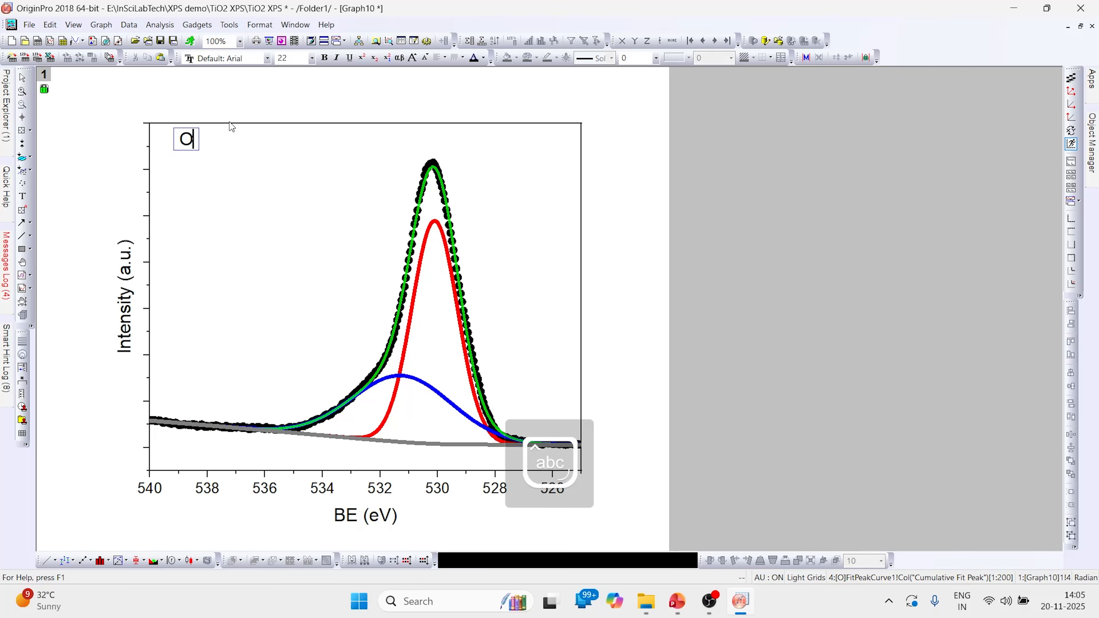
type(" 1s")
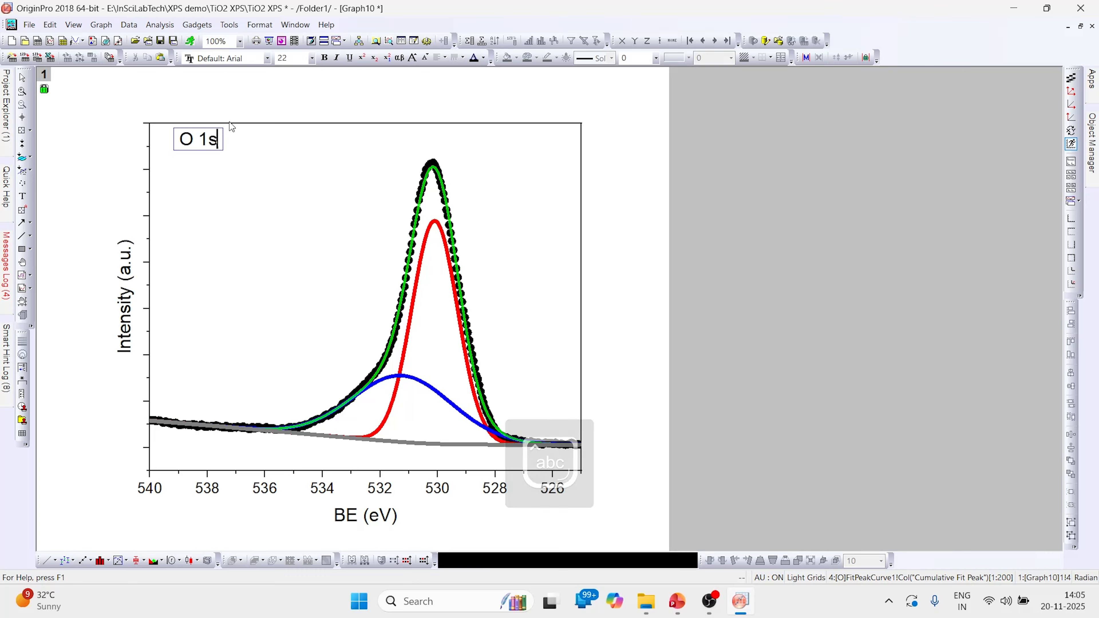
left_click(220, 194)
left_click(182, 141)
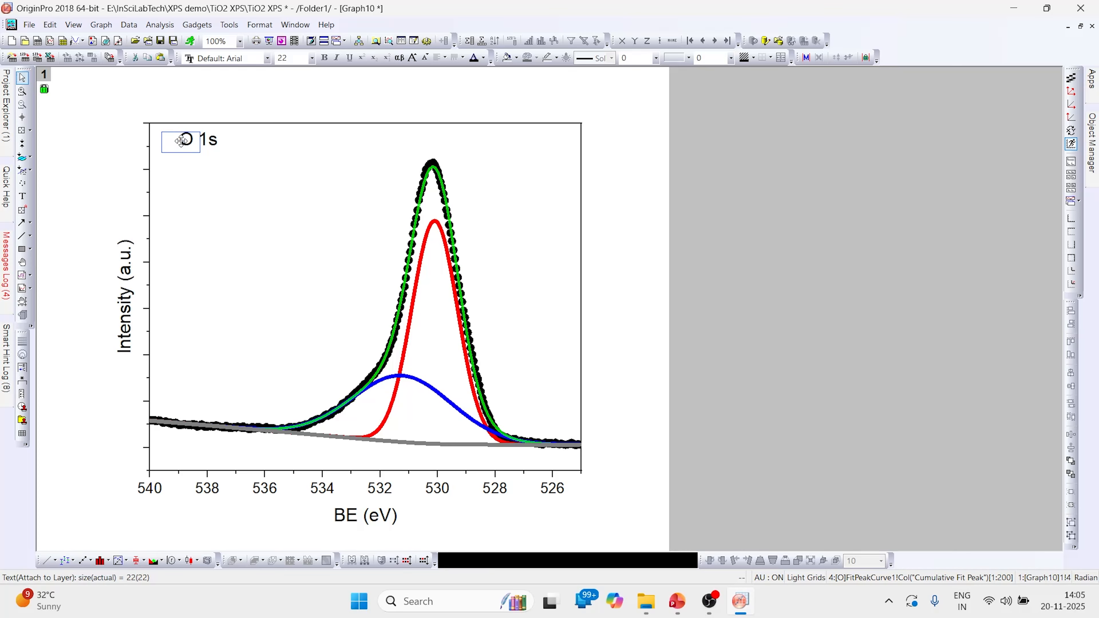
left_click_drag(181, 141, 164, 143)
left_click(192, 221)
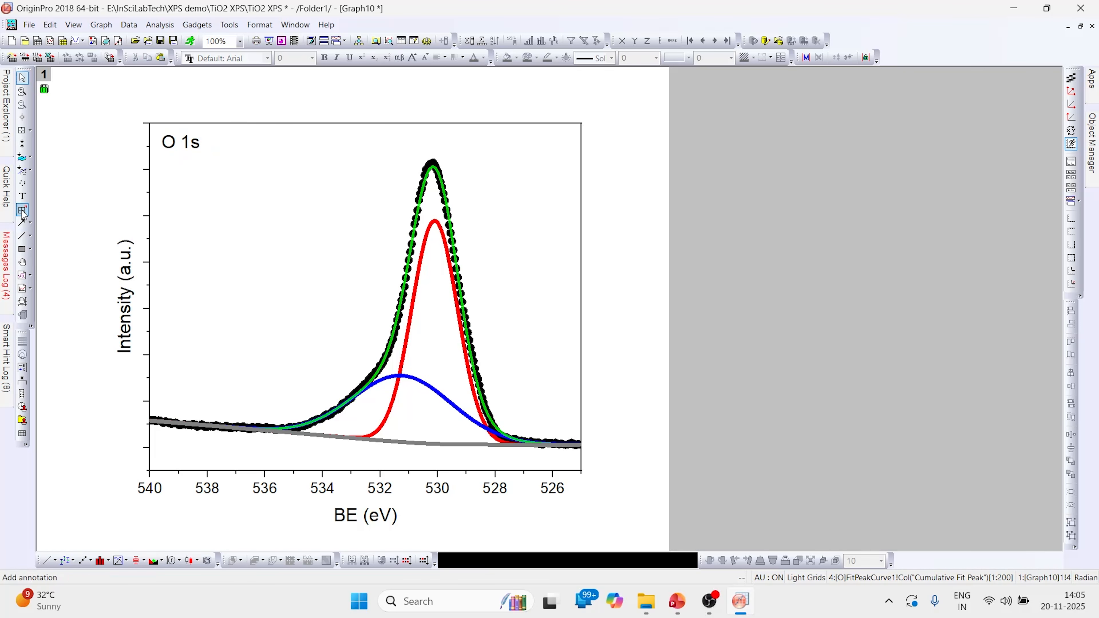
Add the text label "Olat" with "lat" as subscript and position it just above the main peak
left_click(24, 197)
left_click(460, 141)
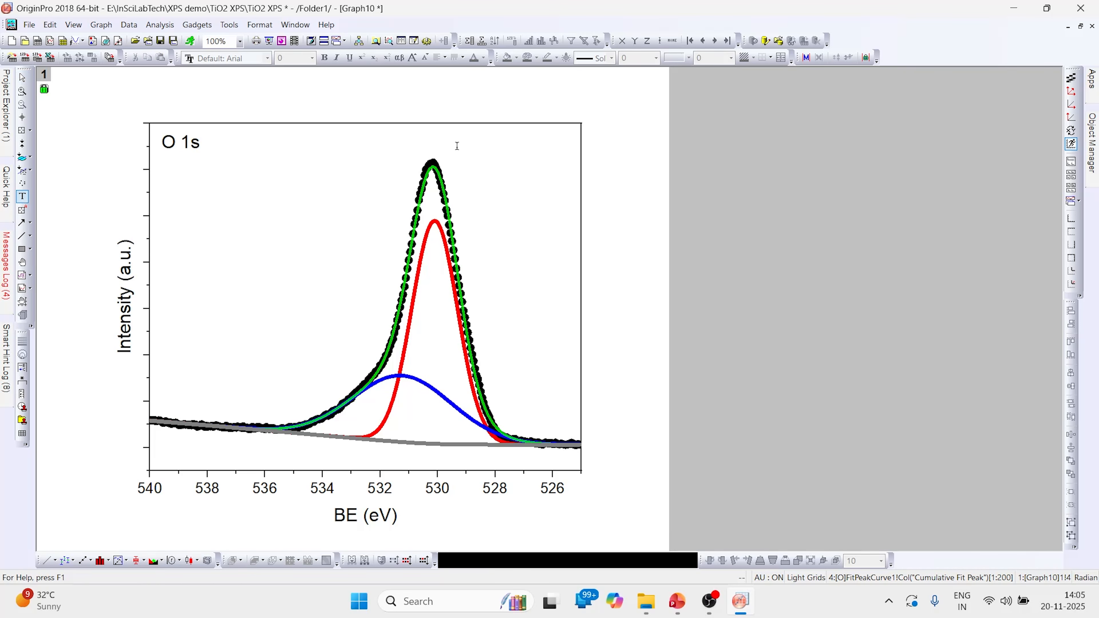
type("Olat")
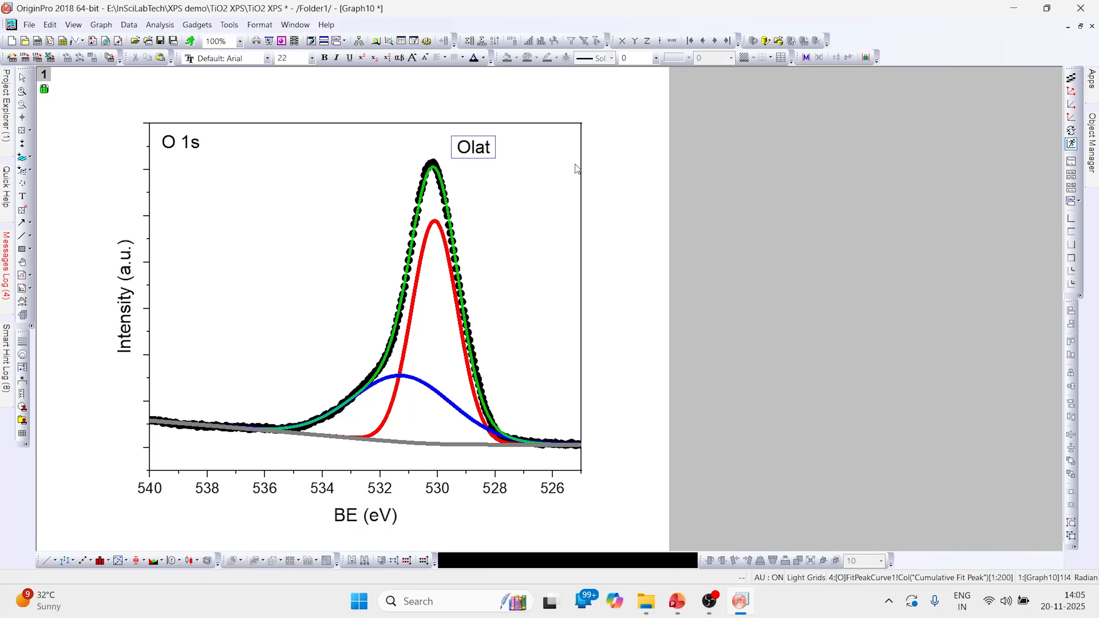
left_click(476, 148)
left_click_drag(473, 151, 491, 150)
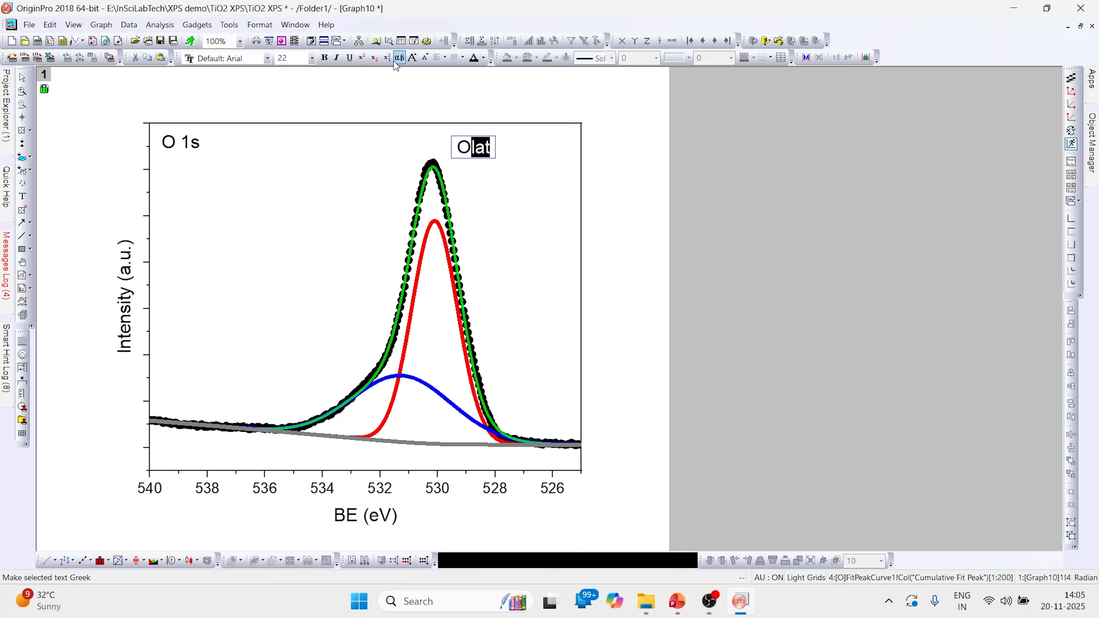
left_click(374, 59)
left_click(490, 209)
left_click_drag(467, 149, 449, 148)
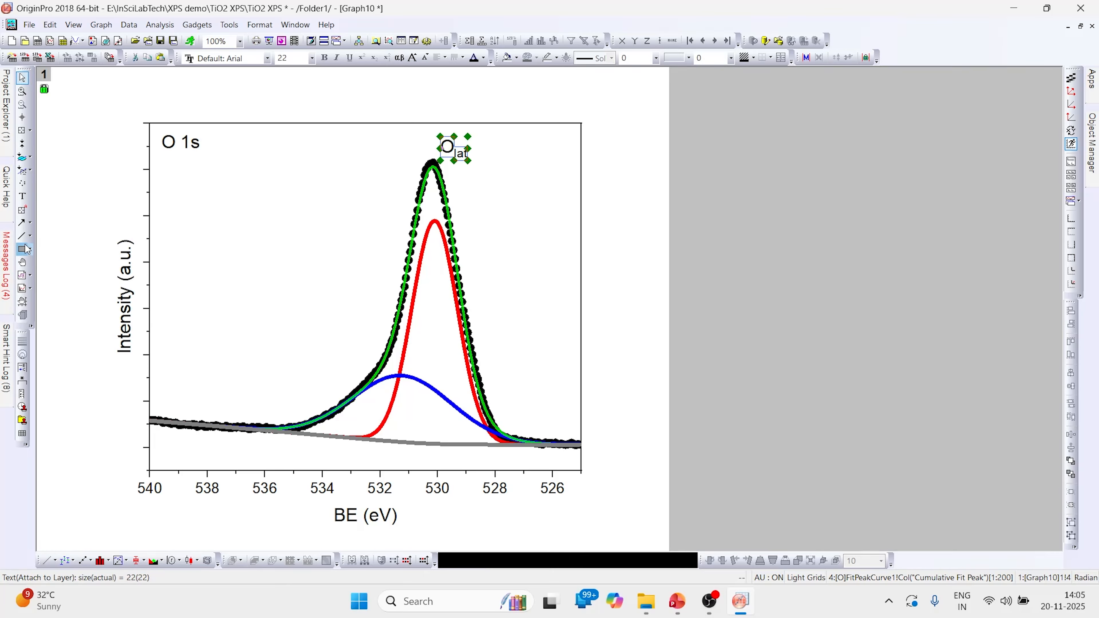
Add the text label "-OH" and position it just above the blue fitted peak
left_click(23, 196)
left_click(341, 359)
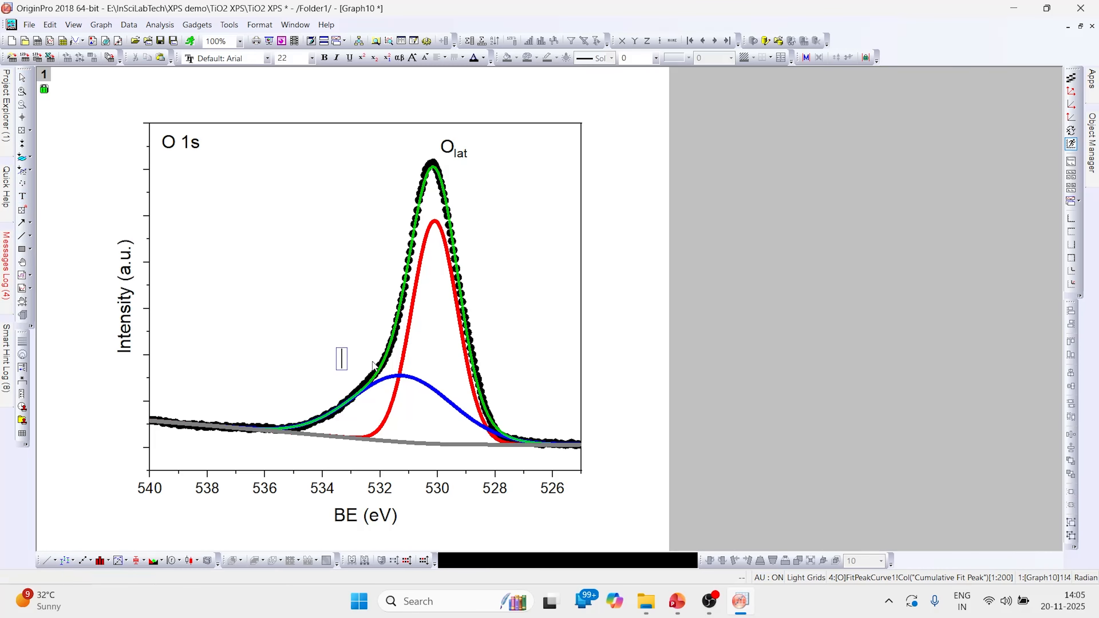
type("-Oh")
key("BackSpace")
type("H")
left_click(376, 384)
left_click_drag(362, 359, 430, 357)
left_click(456, 387)
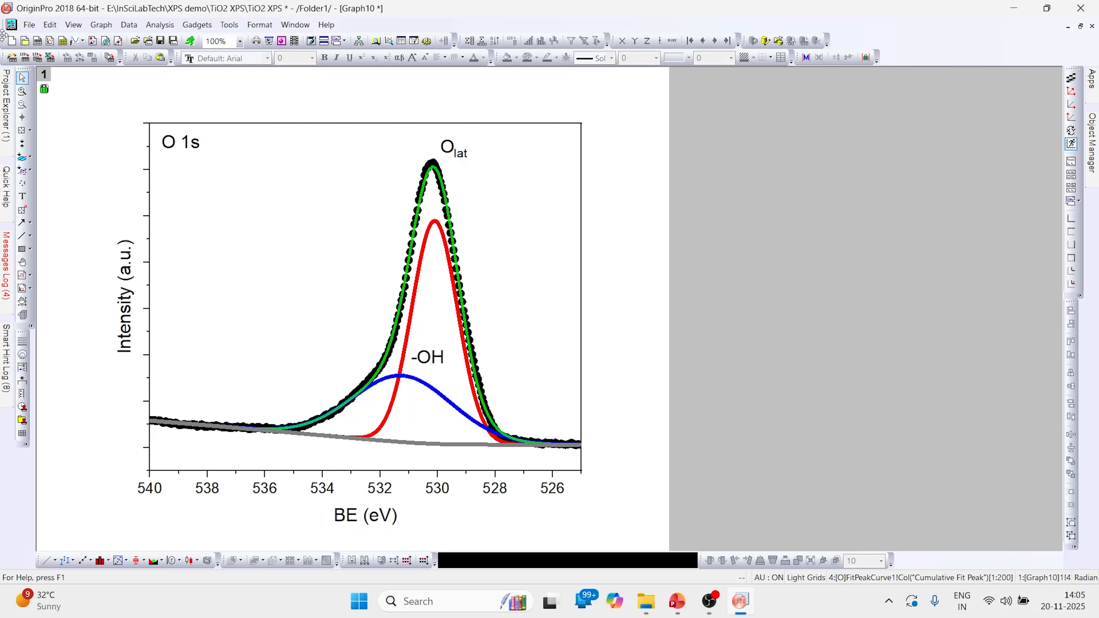
Start a graph export with Portable Network Graphics (*.png) as image type and "O 1s" as file name
left_click(25, 27)
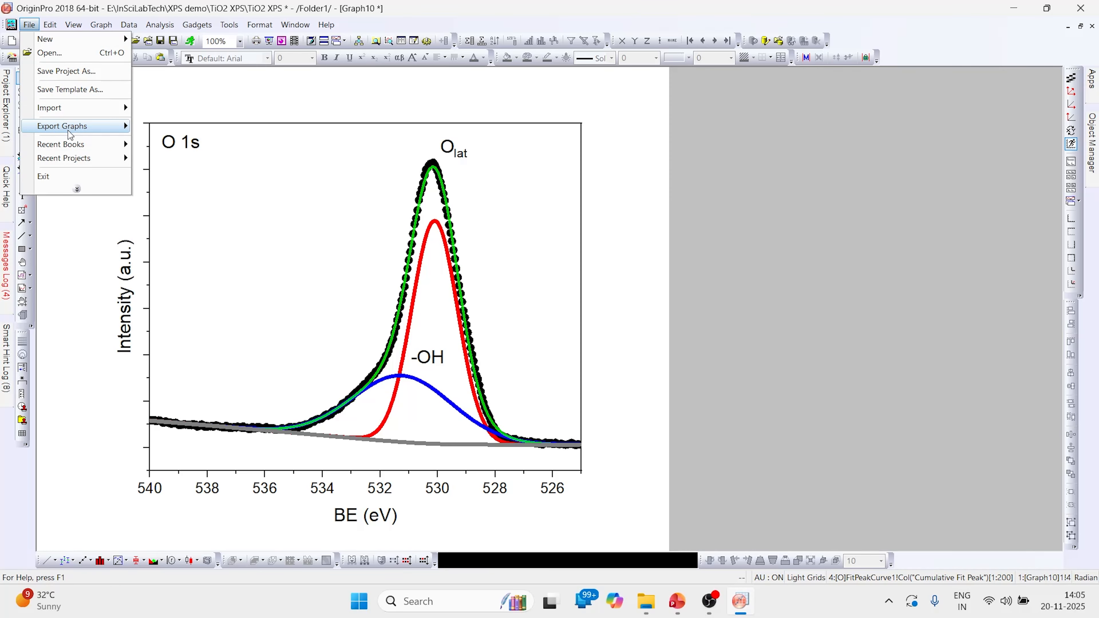
mouse_move(71, 132)
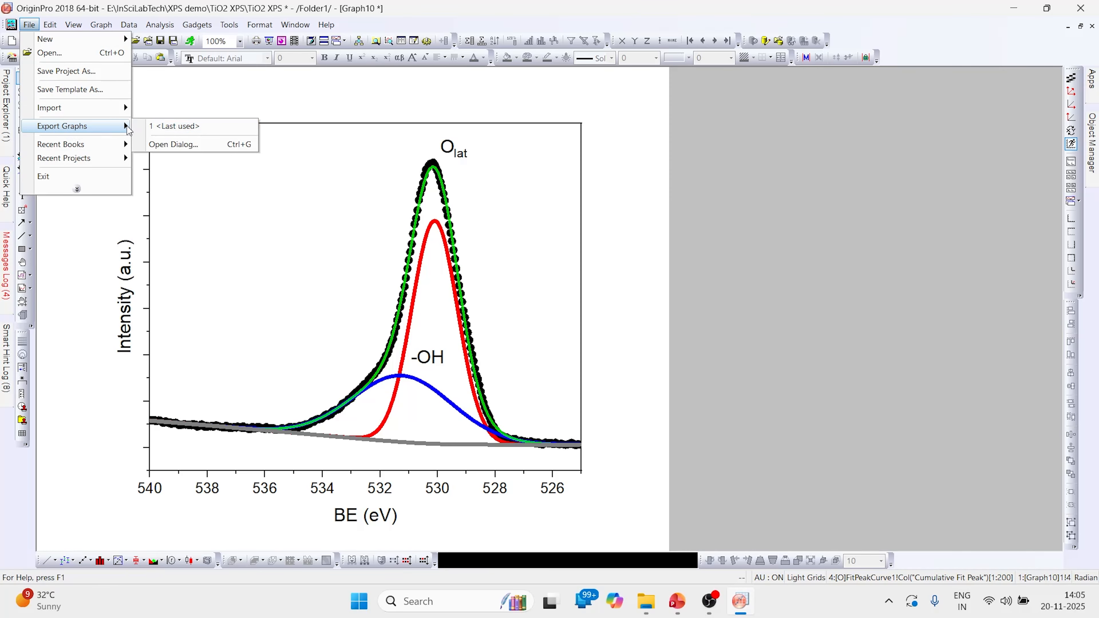
left_click(164, 149)
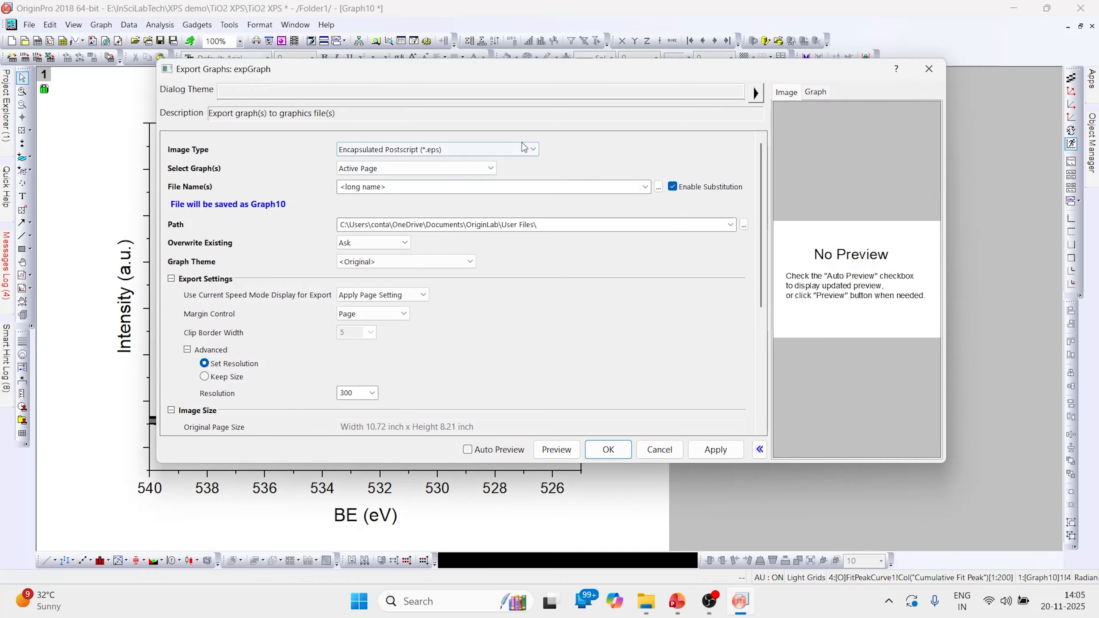
left_click(533, 149)
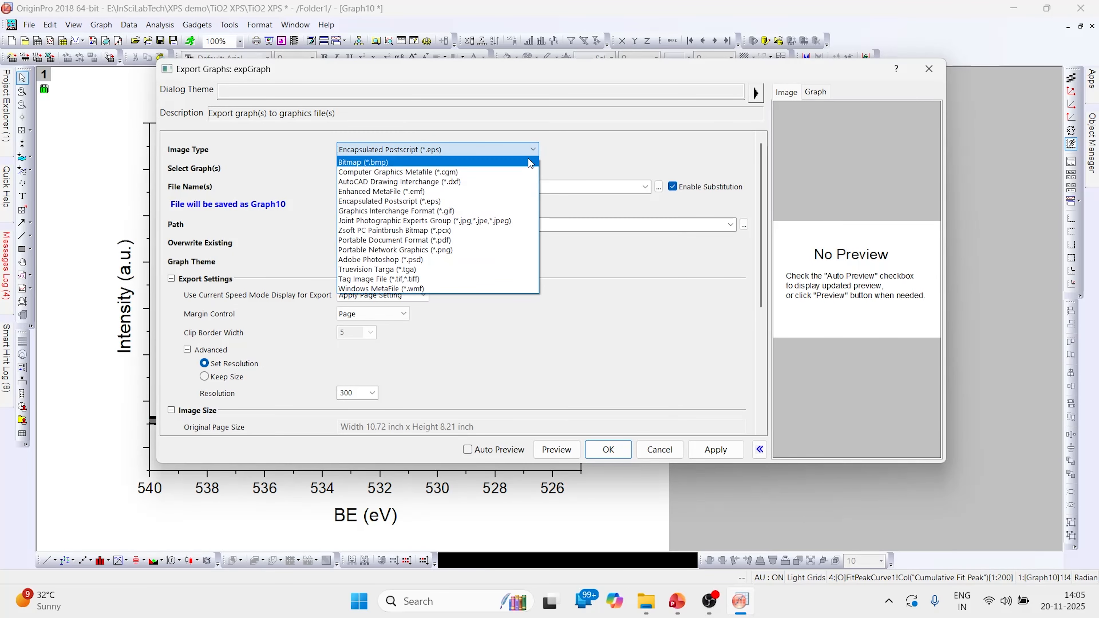
left_click(444, 251)
left_click(405, 189)
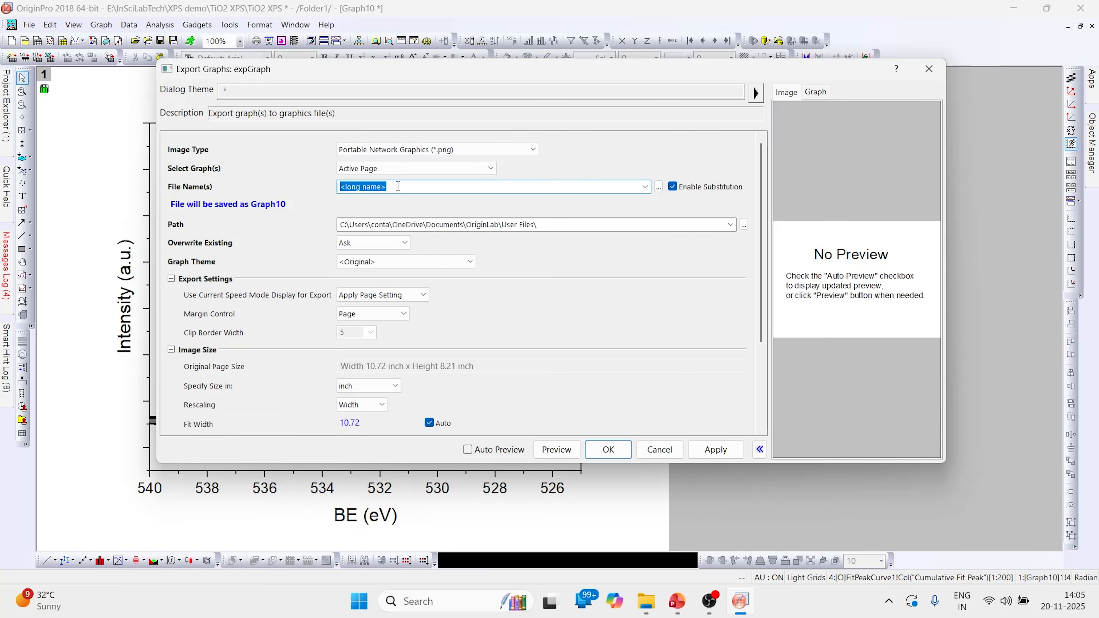
type("O 1s")
Set the export path to E:\InSciLabTech\XPS demo\TiO2 XPS and export the graph
left_click(730, 225)
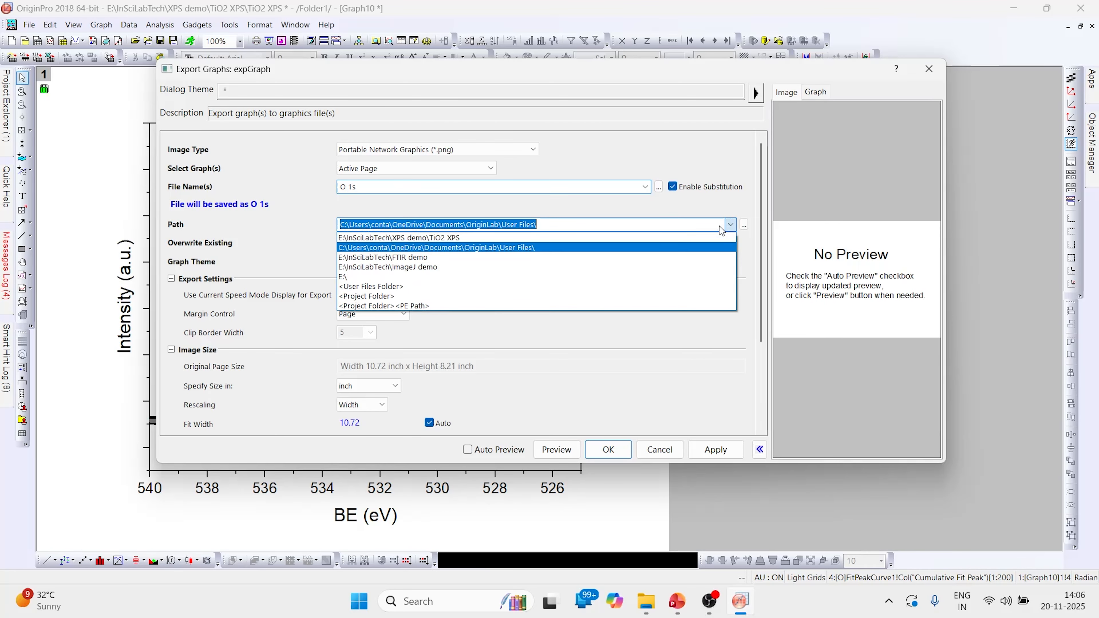
left_click(515, 238)
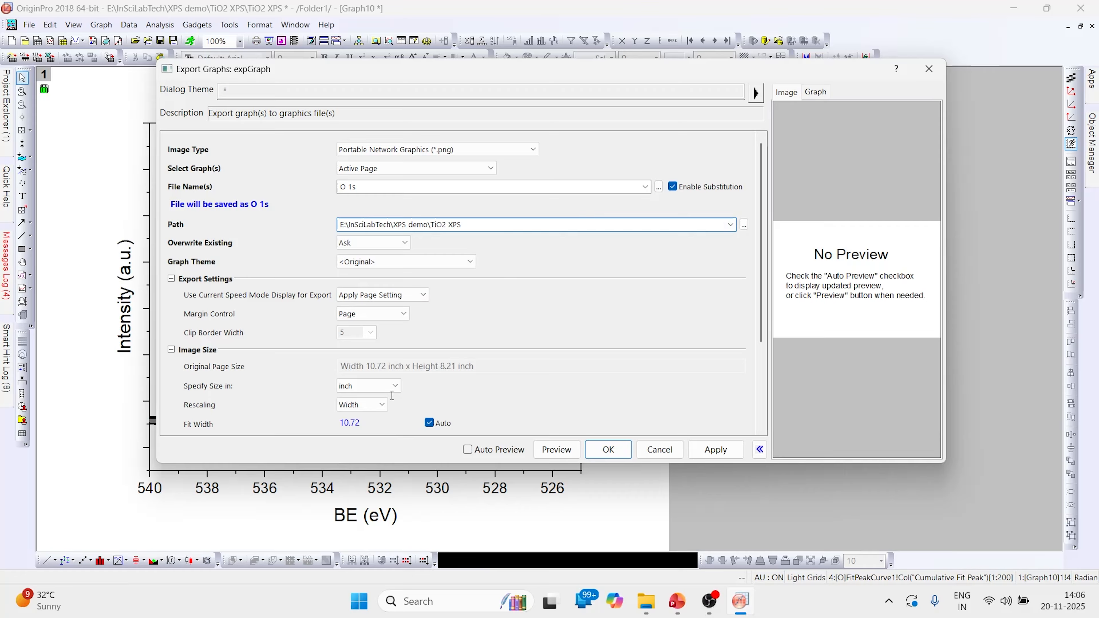
scroll(392, 395, "down", 3)
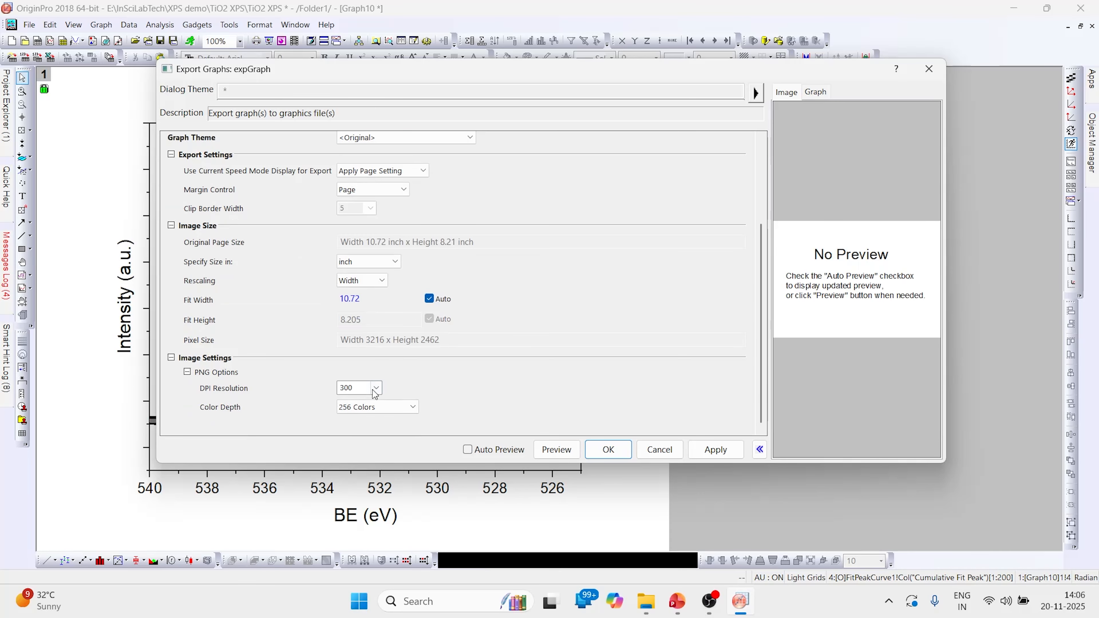
left_click(608, 450)
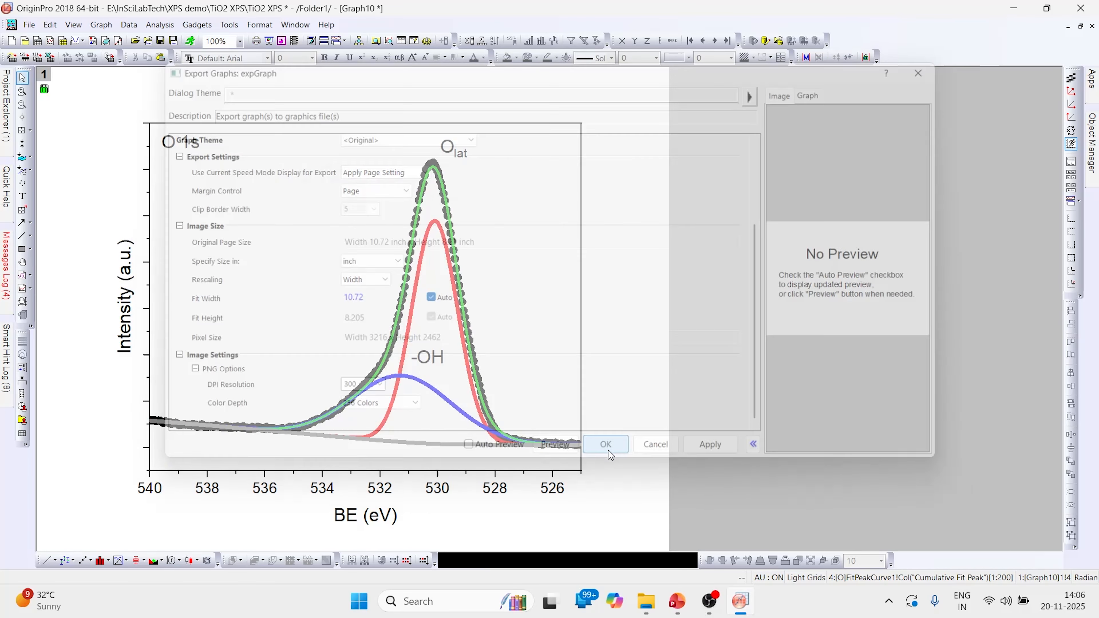
left_click(498, 353)
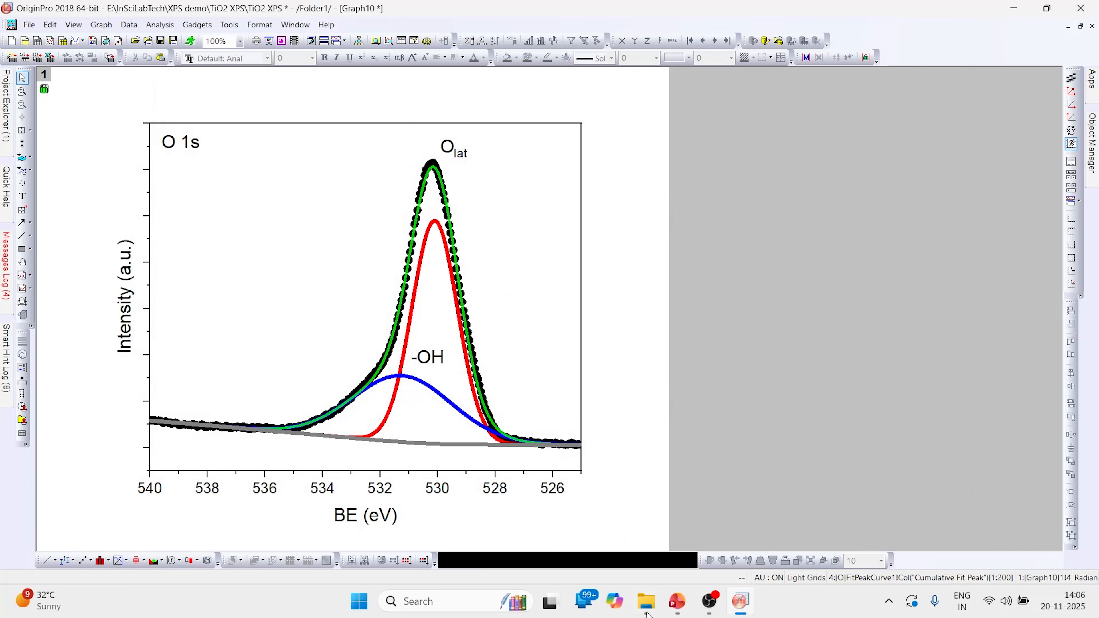
Switch to the TiO2 XPS folder in File Explorer and open the exported O 1s PNG image
mouse_move(645, 595)
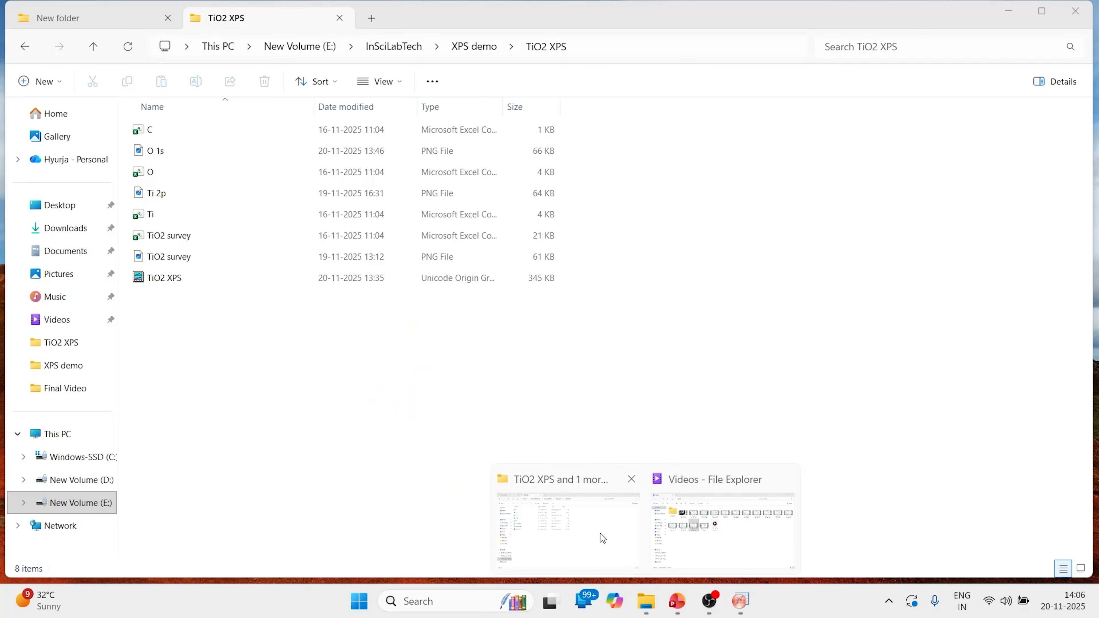
left_click(602, 537)
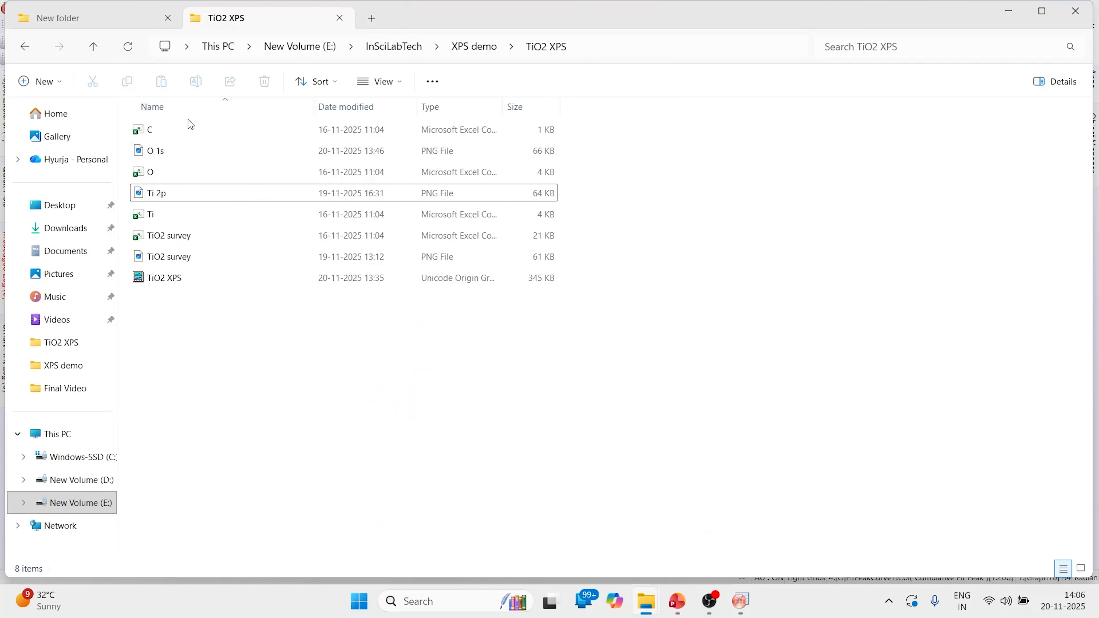
double_click(162, 152)
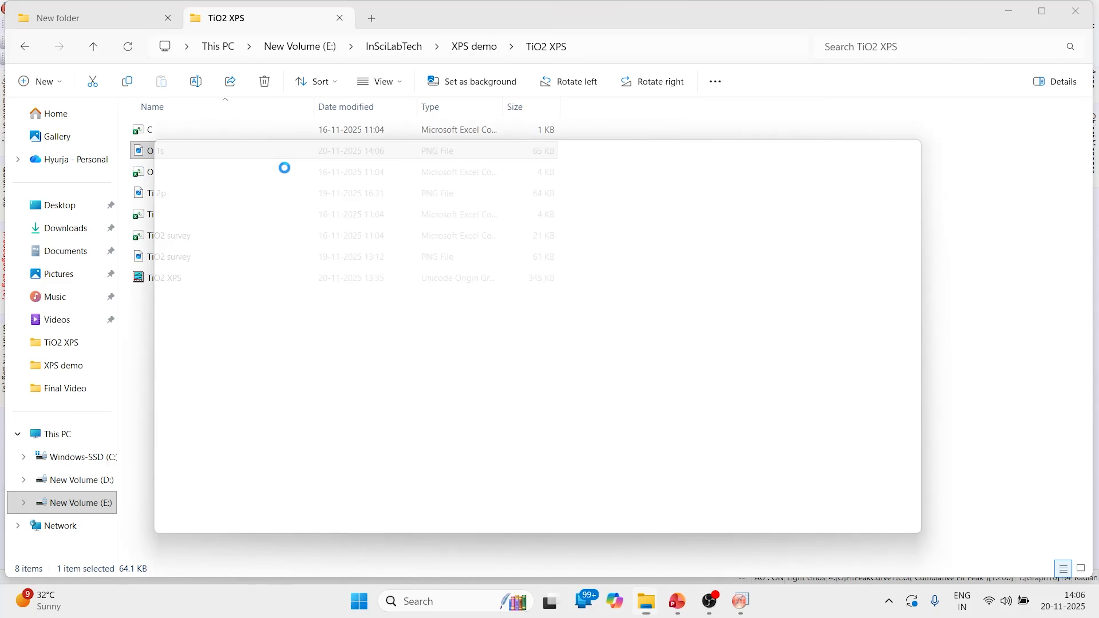